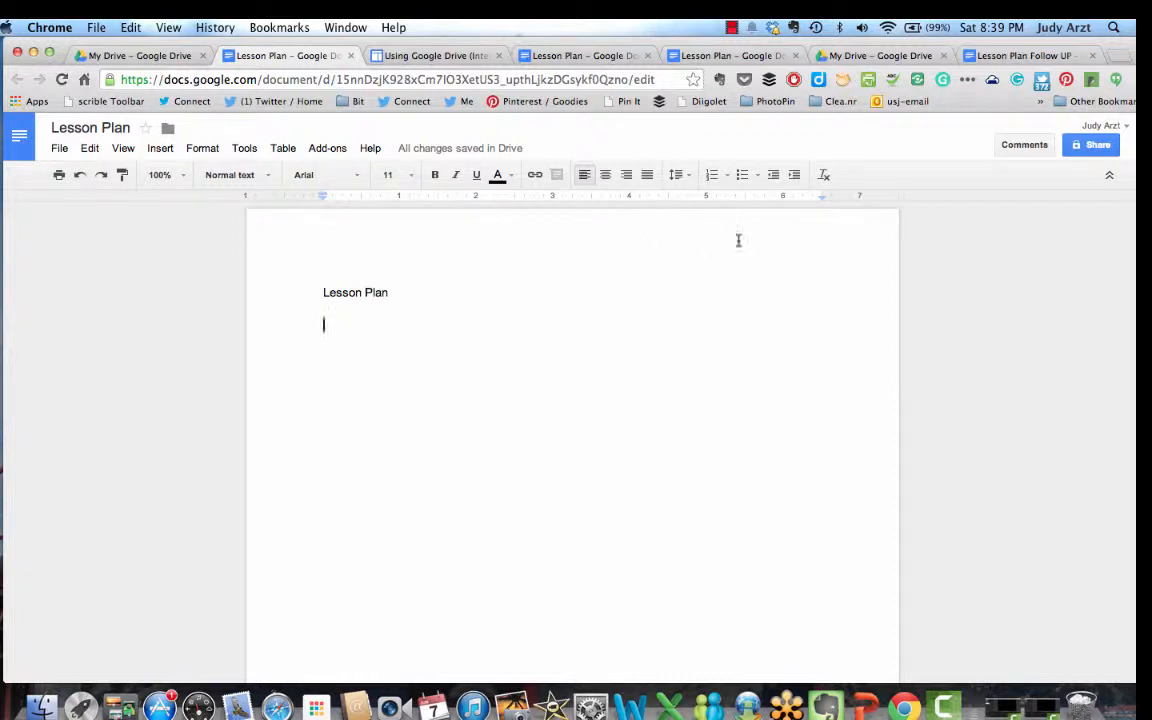
Share the Lesson Plan document so anyone with the link can edit, and copy its sharing link.
{"action": "left_click", "coordinate": [1090, 150]}
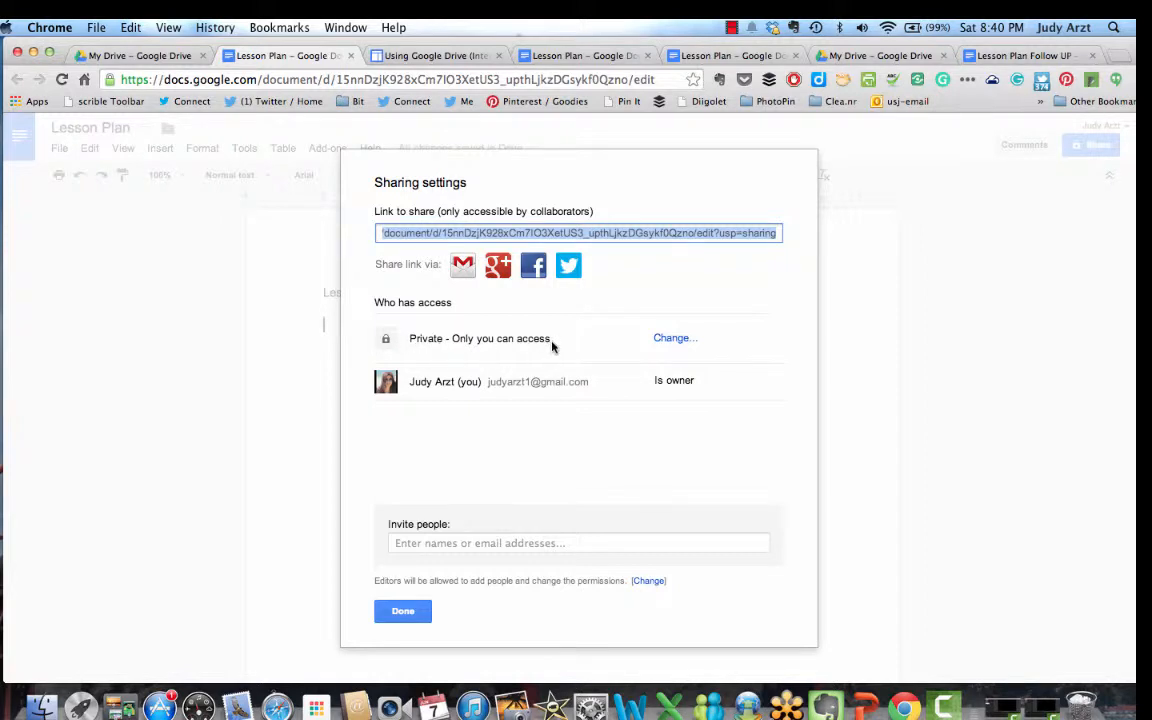
{"action": "left_click", "coordinate": [674, 338]}
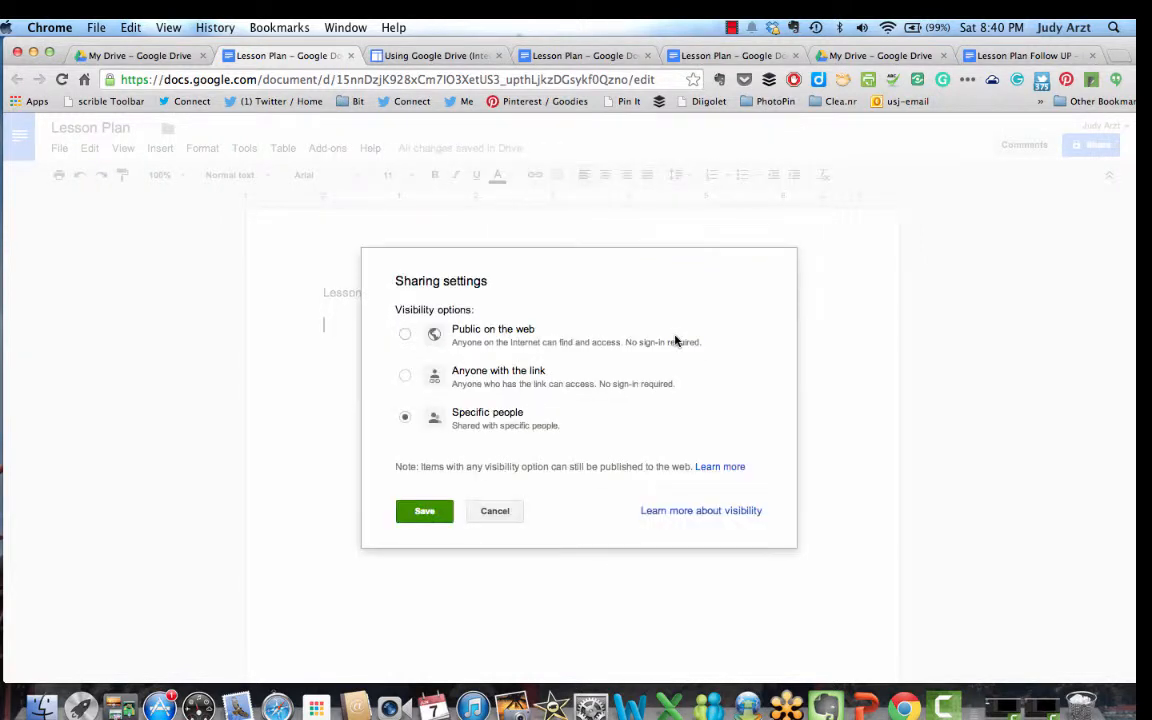
{"action": "left_click", "coordinate": [405, 376]}
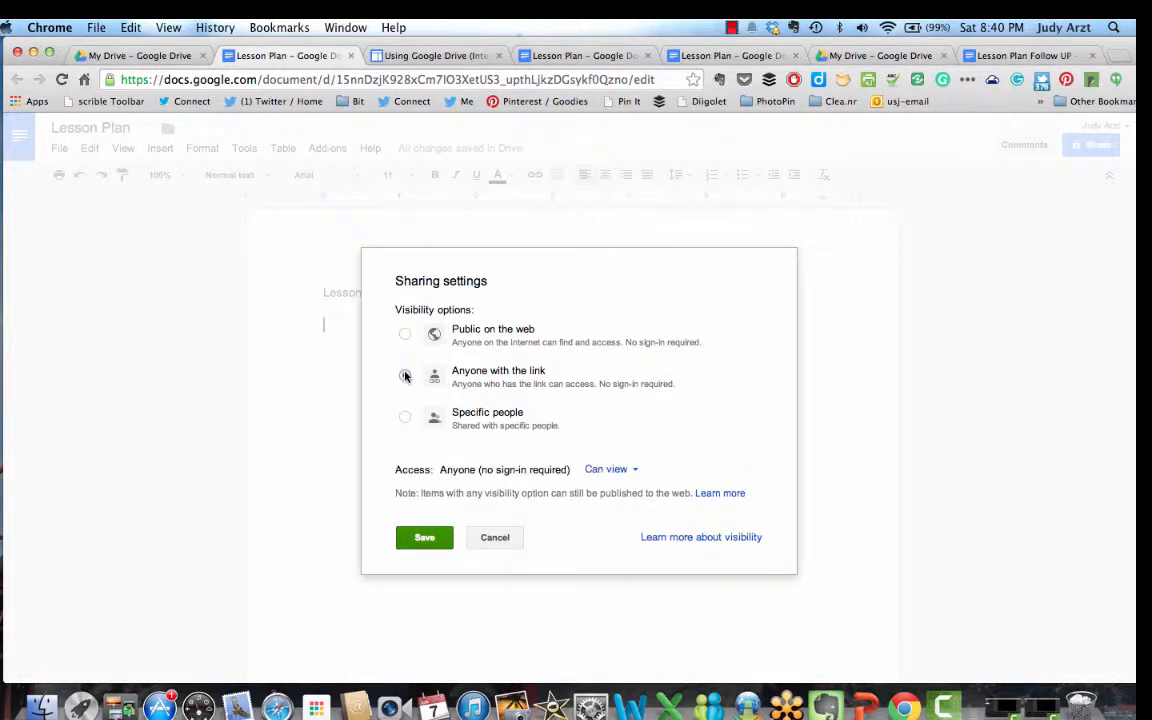
{"action": "left_click", "coordinate": [618, 470]}
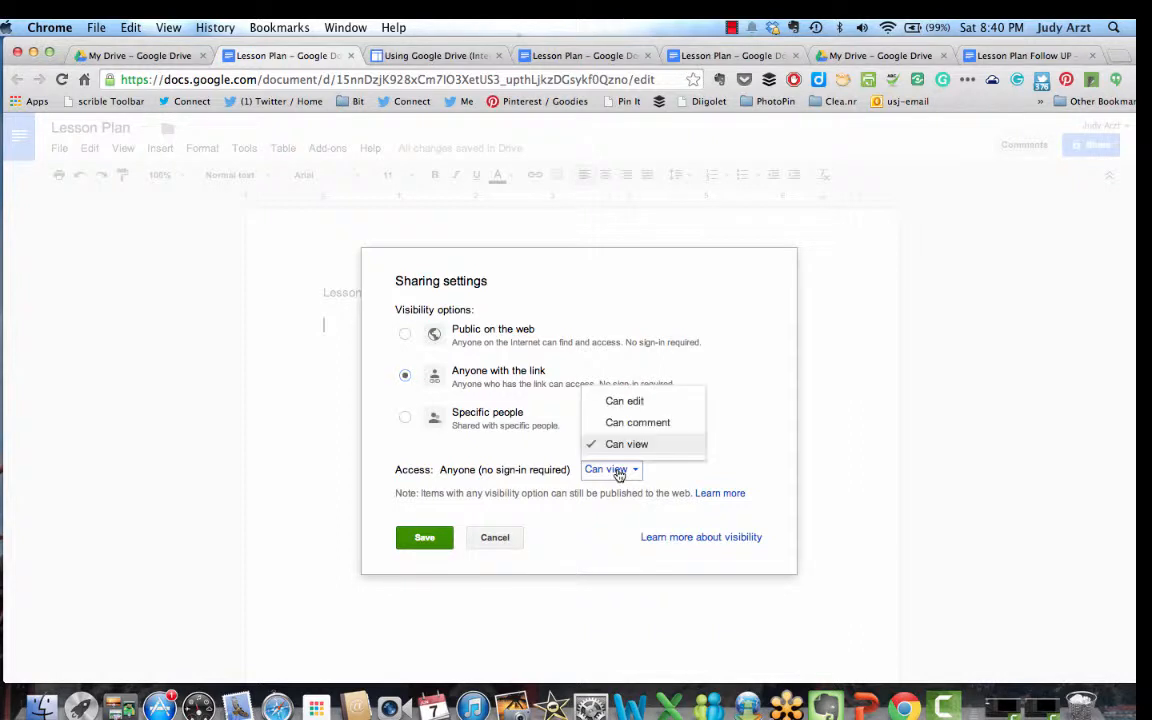
{"action": "left_click", "coordinate": [617, 400]}
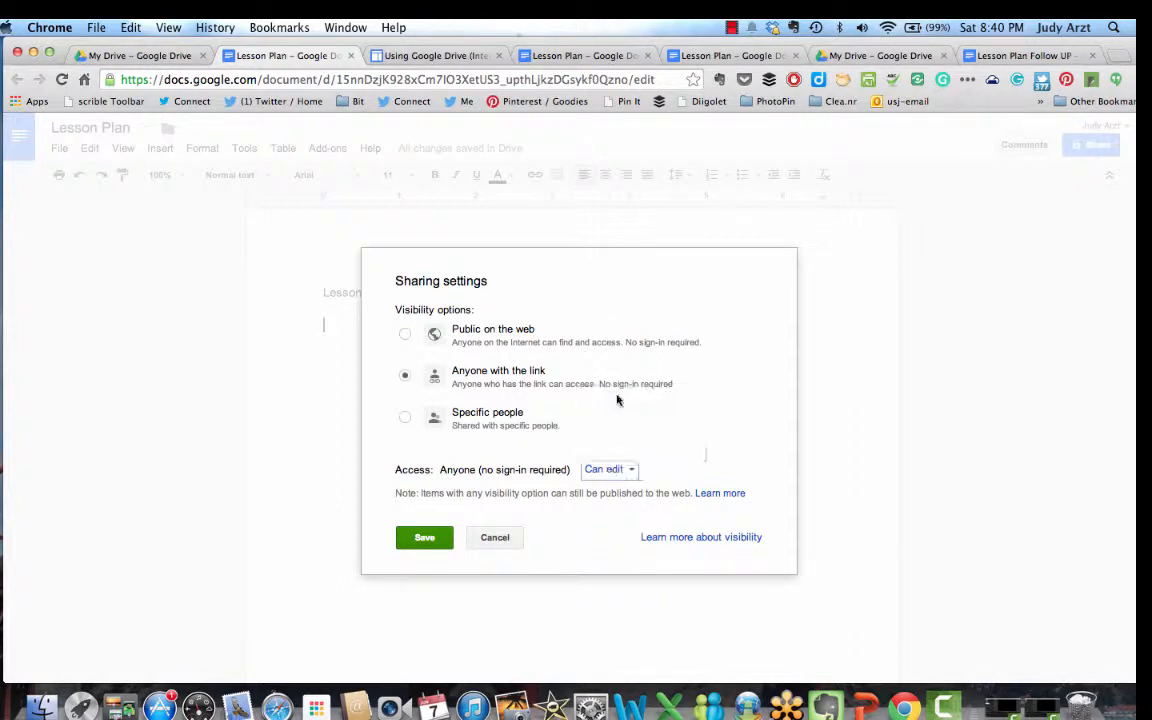
{"action": "left_click", "coordinate": [631, 472]}
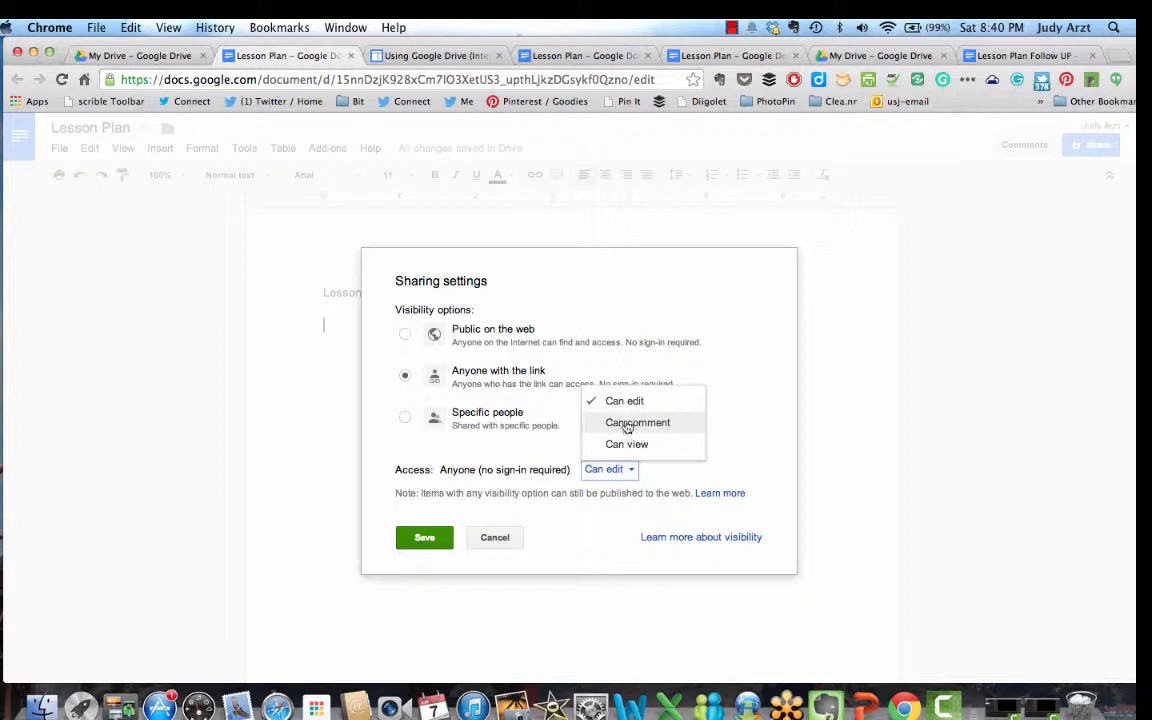
{"action": "left_click", "coordinate": [617, 404]}
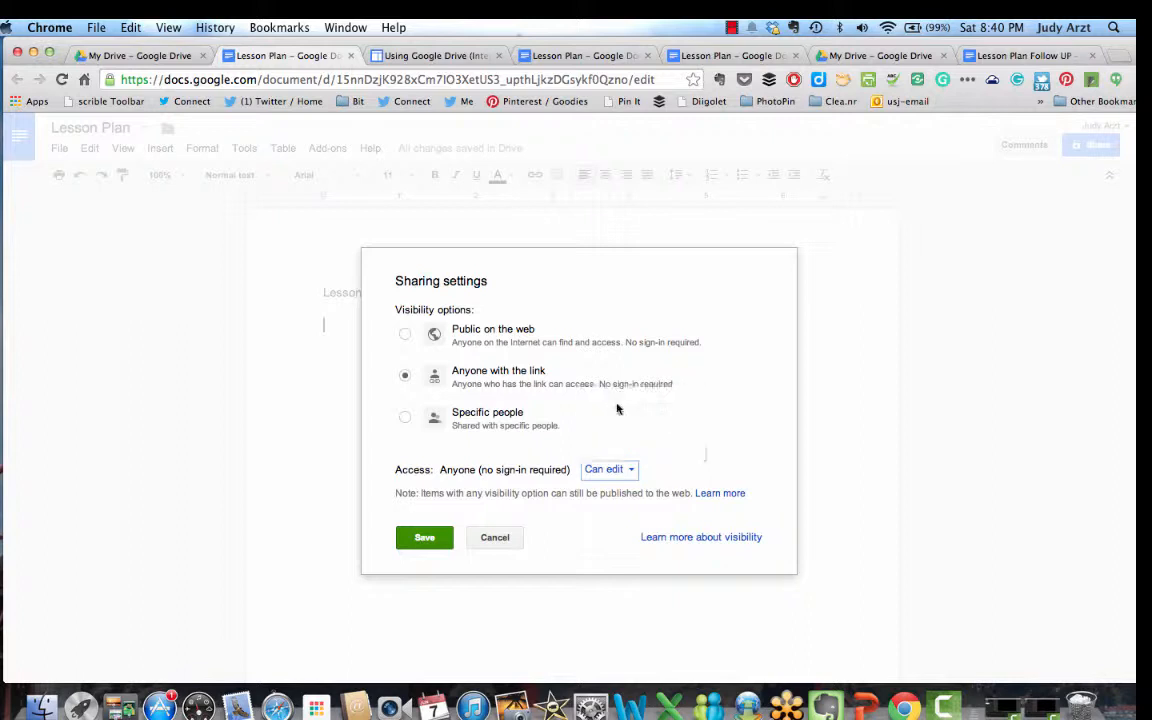
{"action": "left_click", "coordinate": [437, 537]}
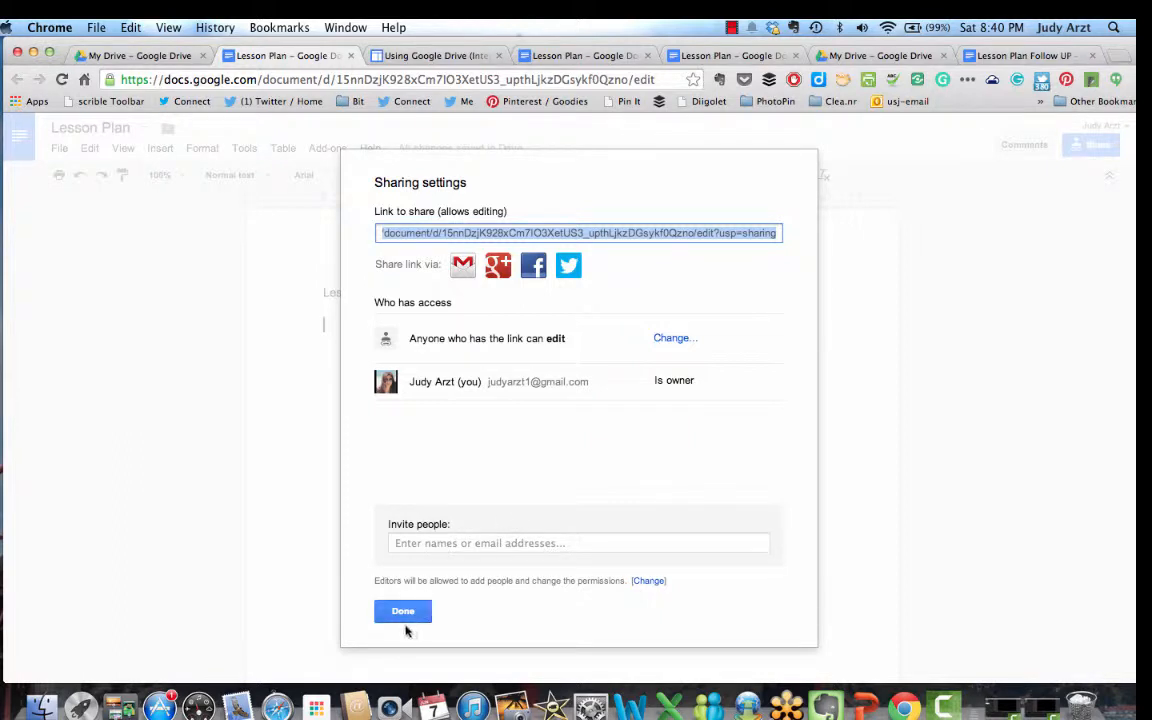
{"action": "triple_click", "coordinate": [389, 235]}
{"action": "left_click", "coordinate": [403, 611]}
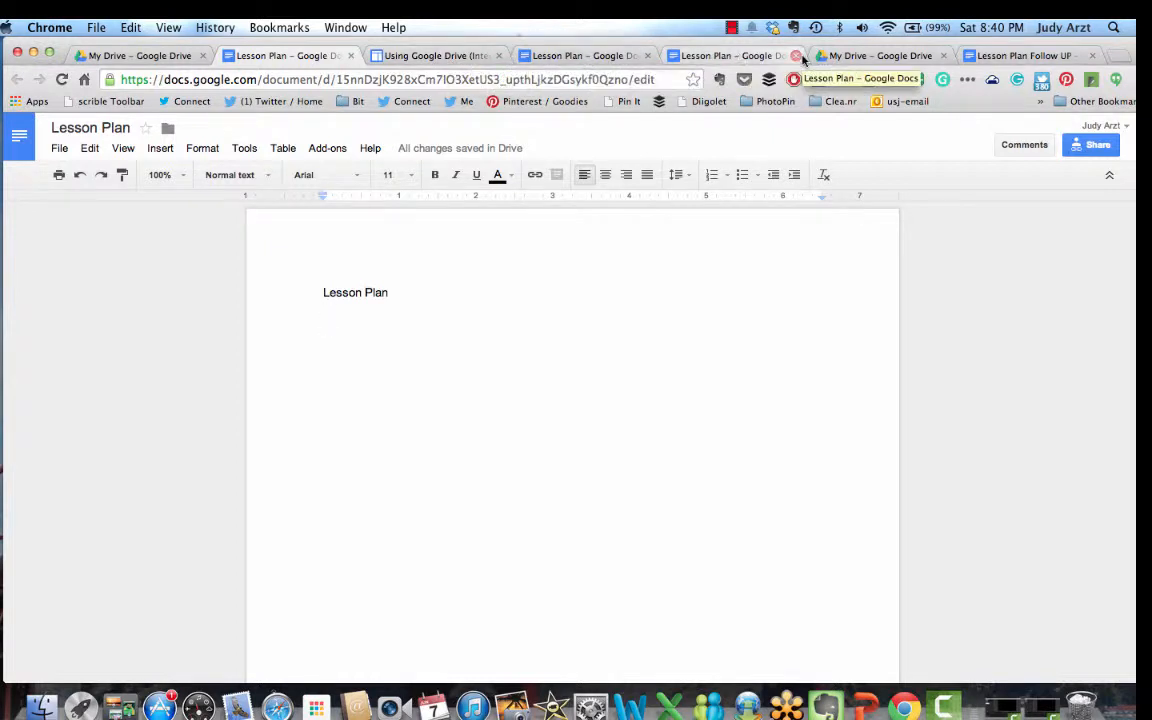
Switch to the Using Google Drive page in Google Sites and delete all of its existing body text.
{"action": "left_click", "coordinate": [458, 56]}
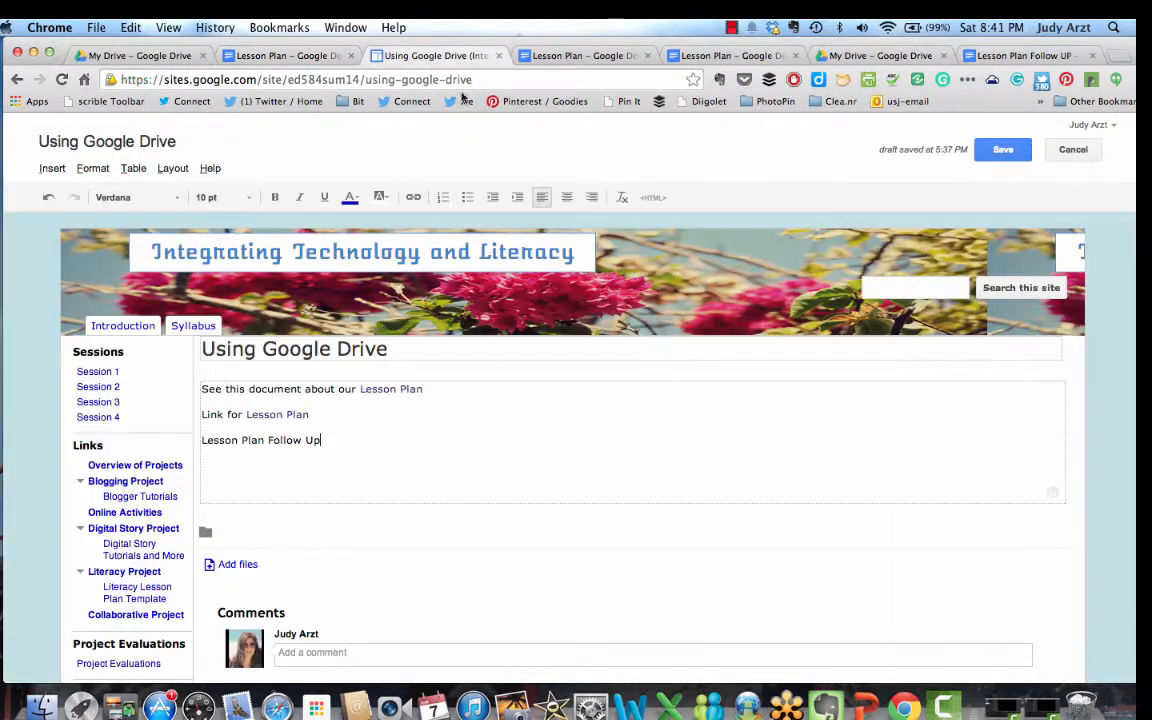
{"action": "left_click_drag", "start_coordinate": [335, 441], "coordinate": [188, 397]}
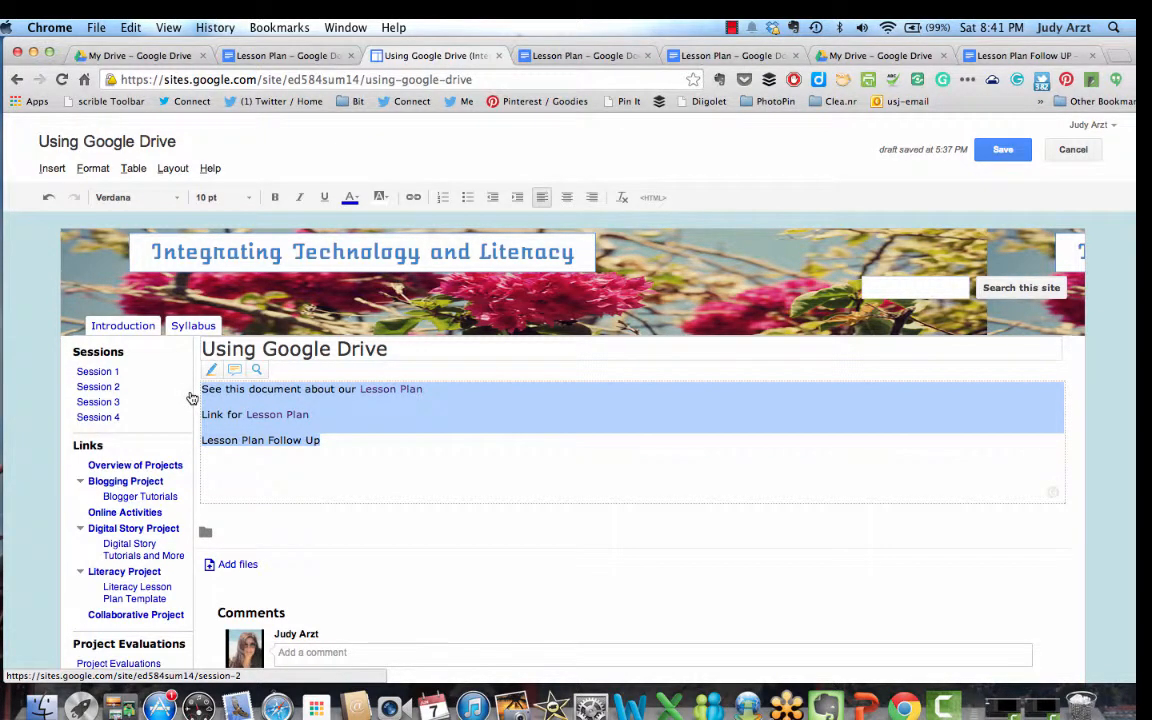
{"action": "key", "text": "BackSpace"}
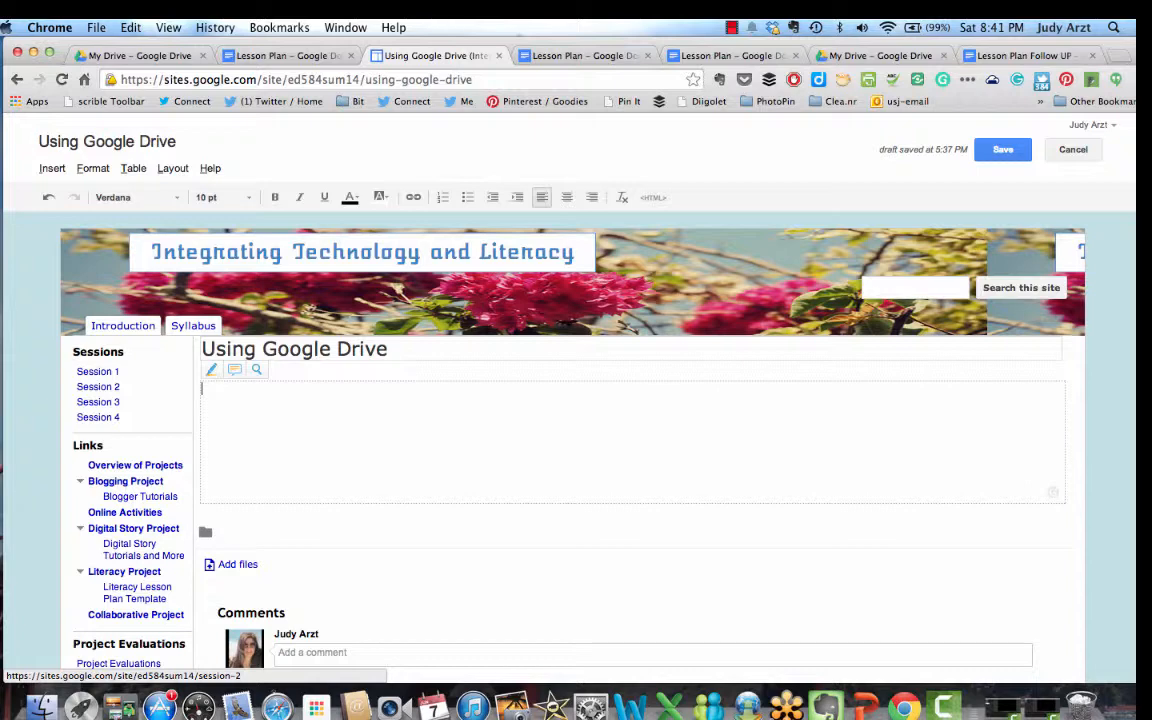
Enter the line "To access a model lesson plan use this link:" in the page body and start a new line.
{"action": "type", "text": "To access a model le"}
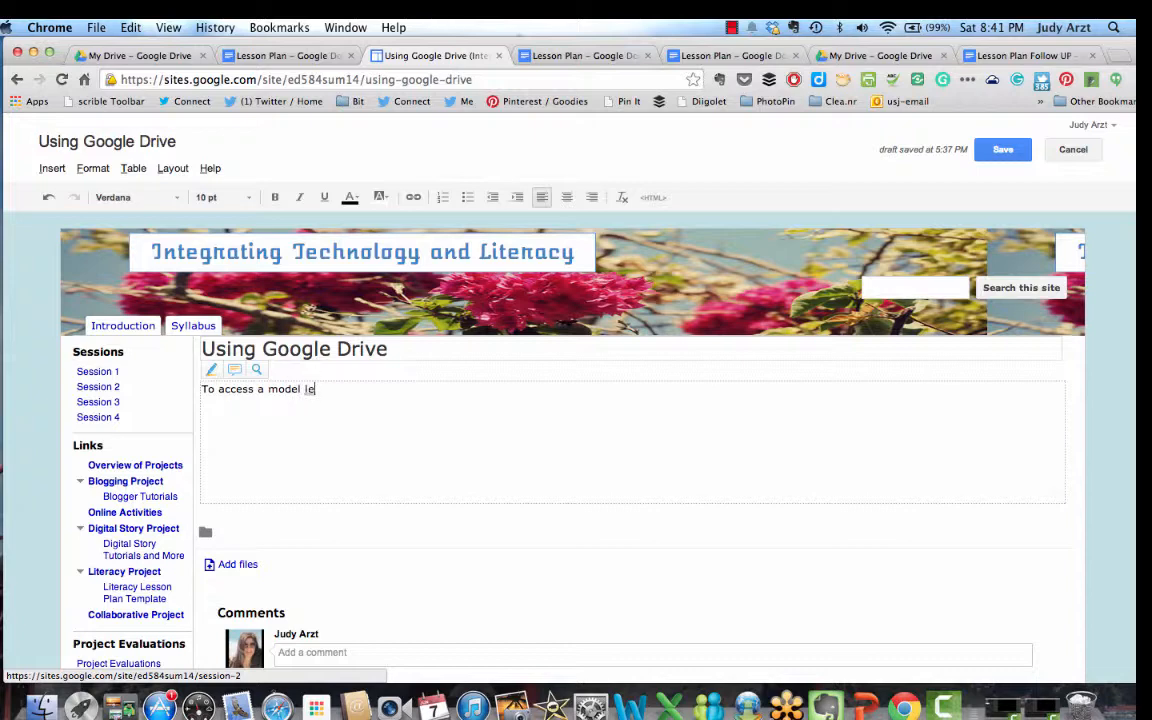
{"action": "type", "text": "sson plan"}
{"action": "type", "text": " us"}
{"action": "type", "text": "e hi"}
{"action": "type", "text": "his "}
{"action": "type", "text": "link"}
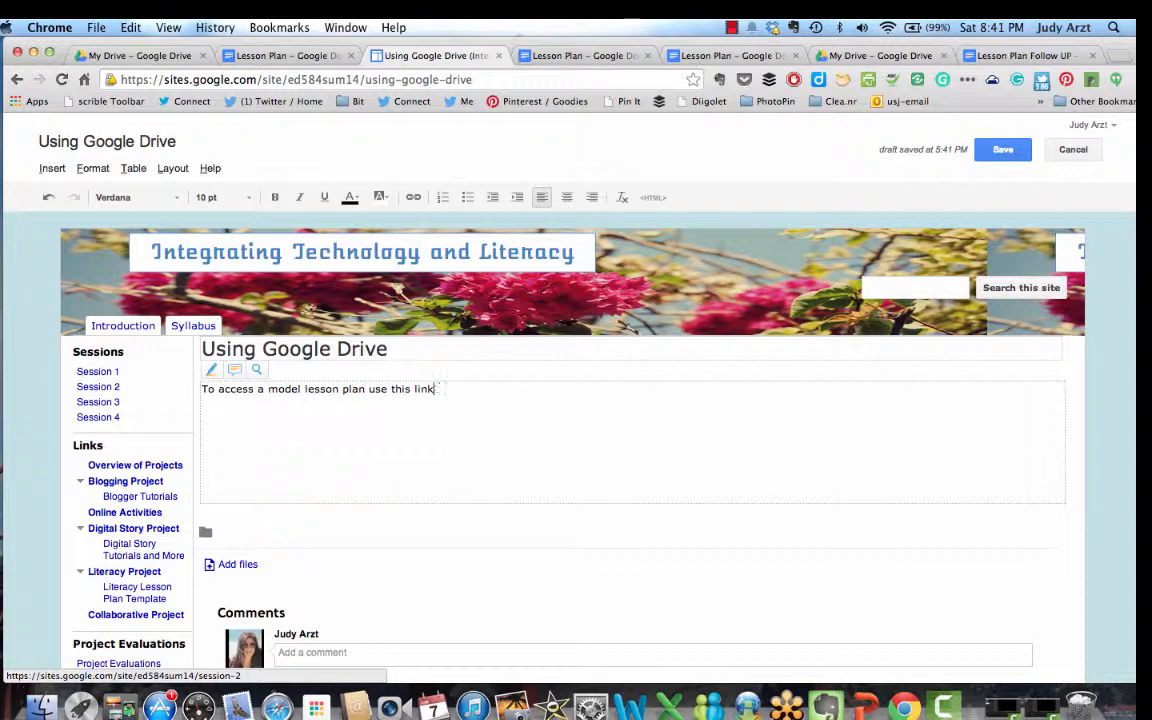
{"action": "type", "text": ":"}
{"action": "key", "text": "Return"}
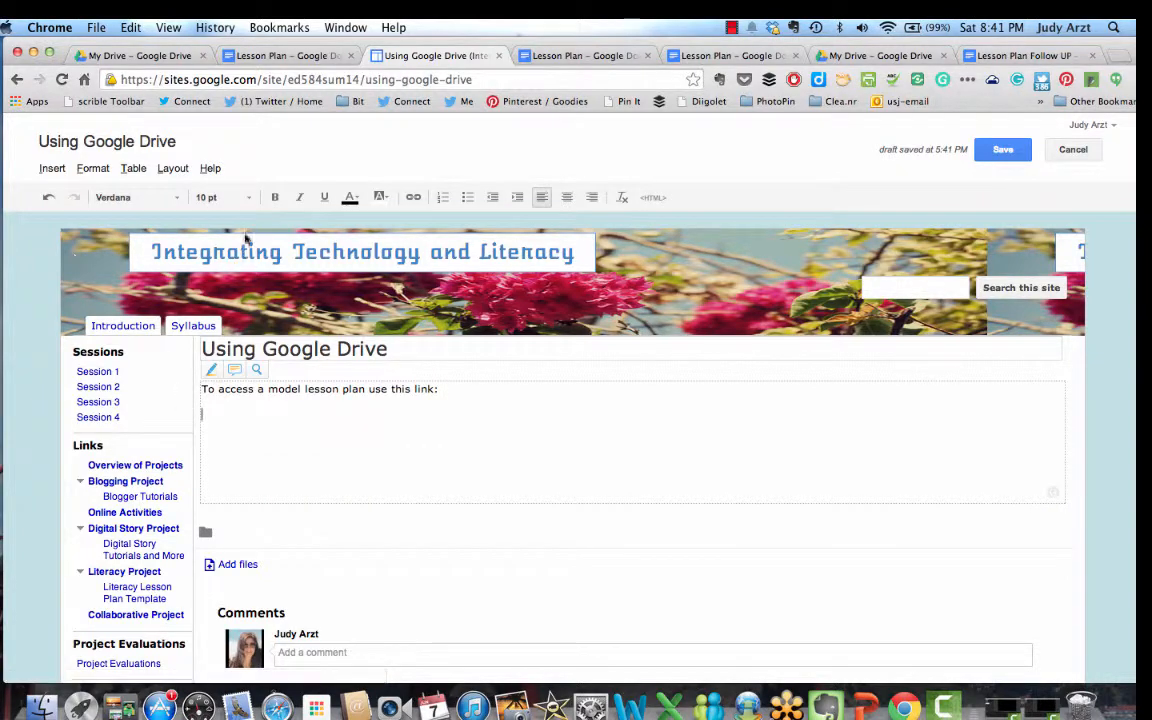
Add the text "Lesson Plan Demo" in 12 pt on the line below the introductory sentence.
{"action": "left_click", "coordinate": [248, 197]}
{"action": "left_click", "coordinate": [224, 263]}
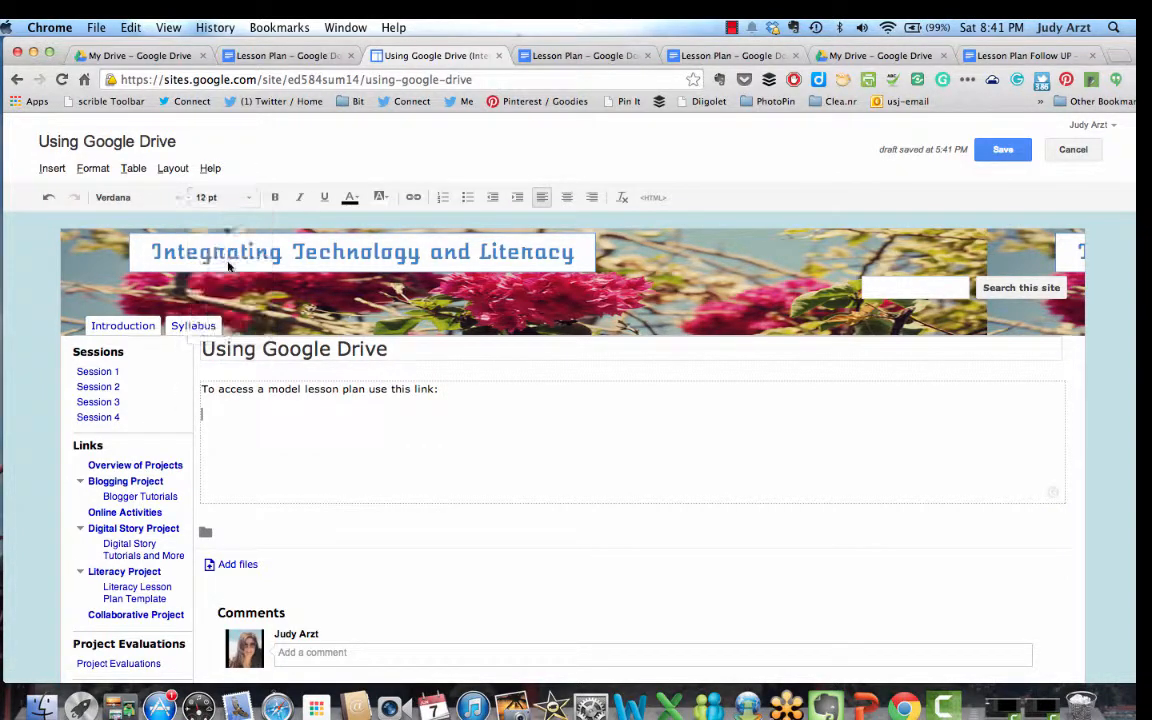
{"action": "type", "text": "Lesson Plan Demo"}
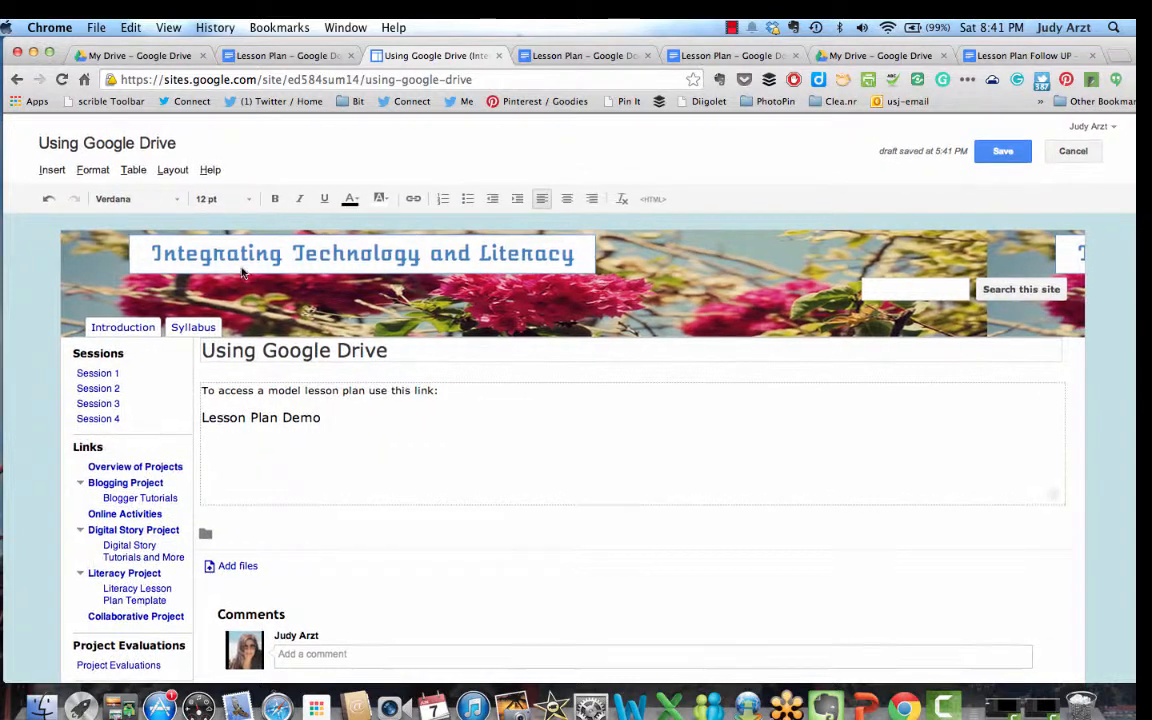
Link the "Lesson Plan Demo" text to the copied document web address, opening in a new window, and save the page.
{"action": "left_click_drag", "start_coordinate": [323, 415], "coordinate": [199, 417]}
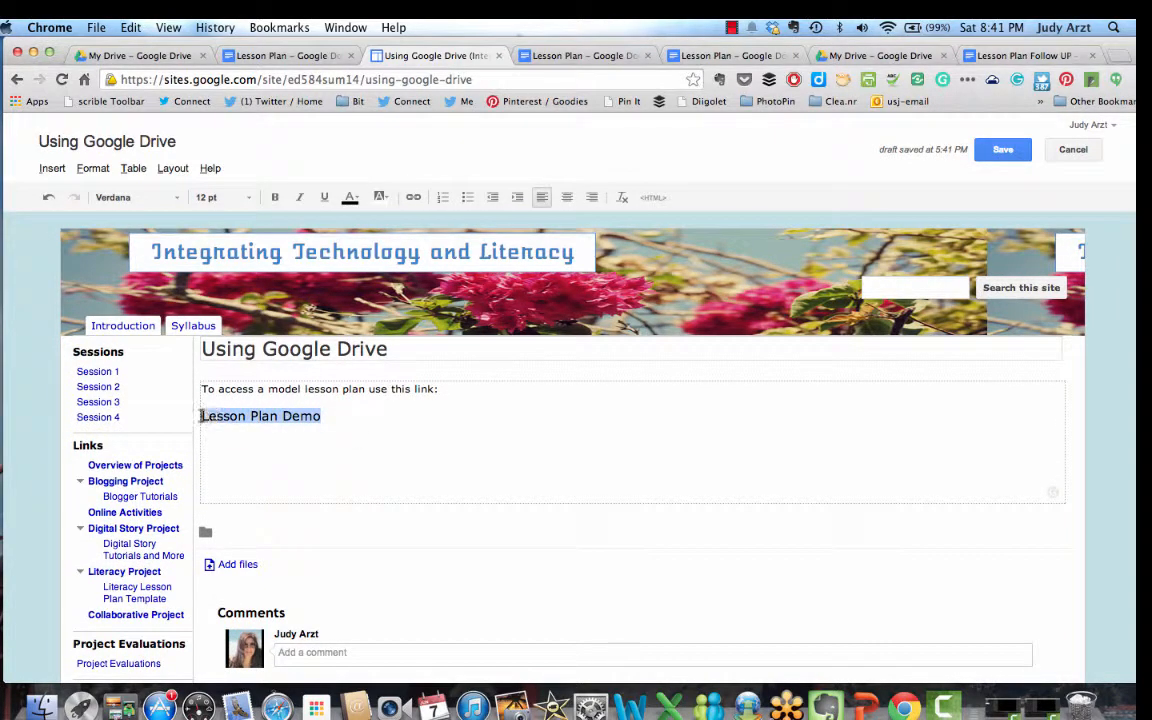
{"action": "left_click", "coordinate": [413, 200]}
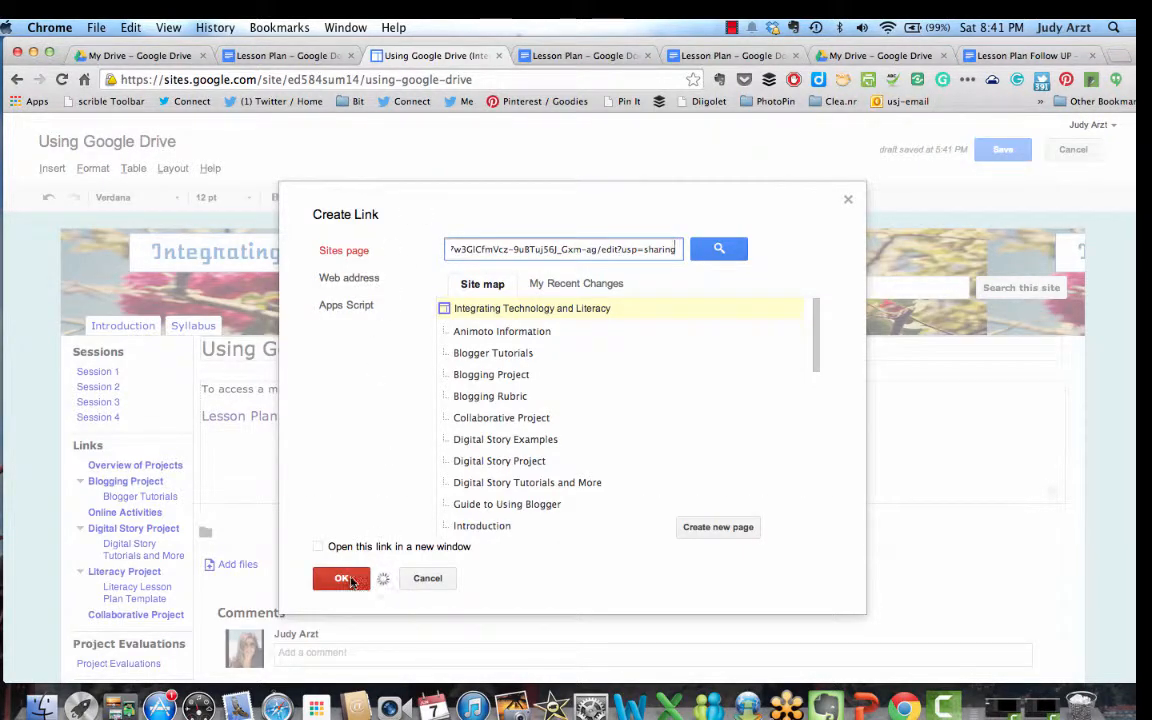
{"action": "left_click", "coordinate": [356, 281]}
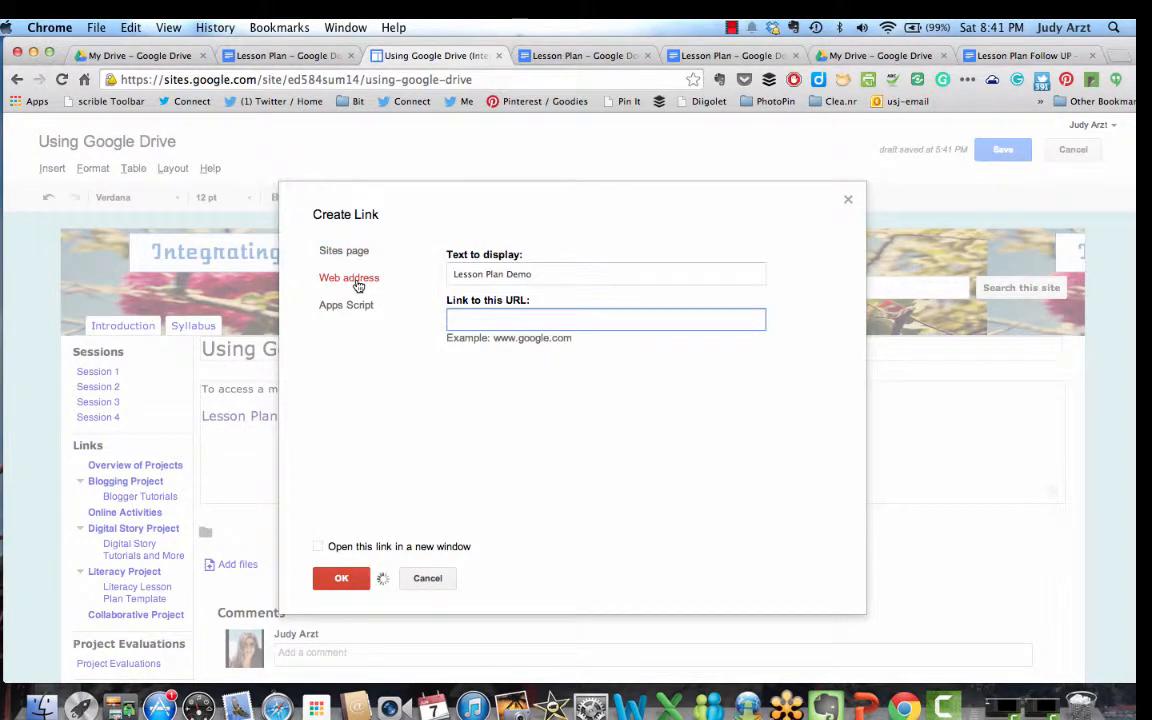
{"action": "key", "text": "super+v"}
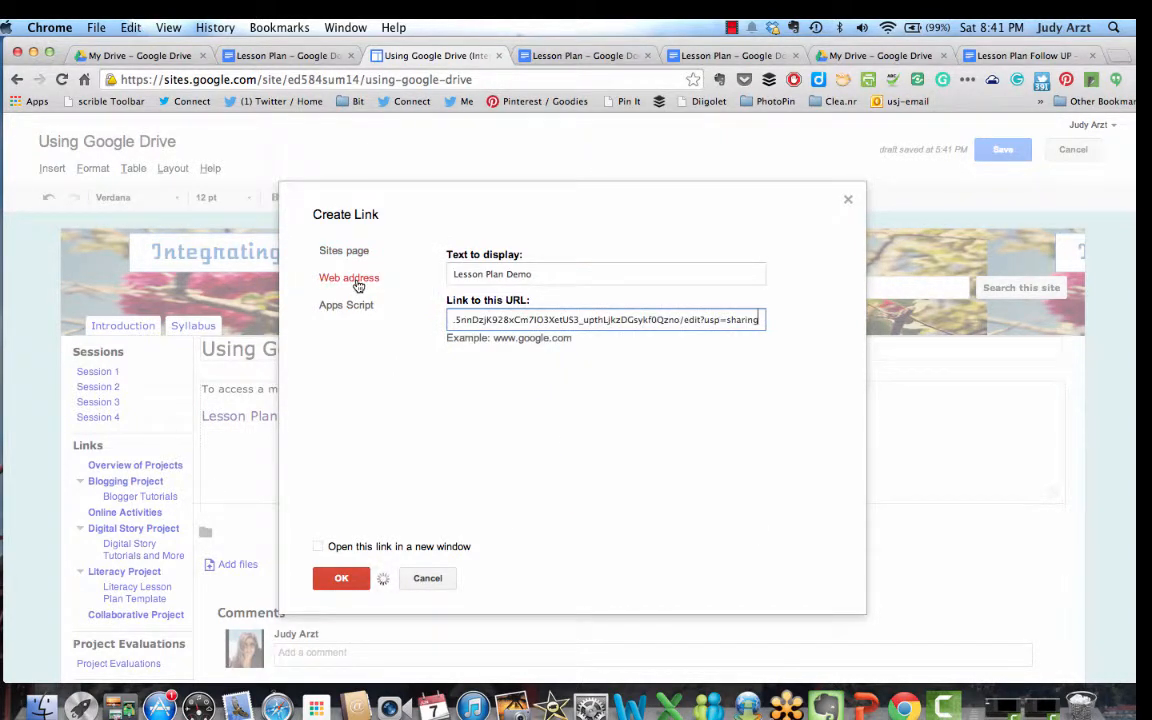
{"action": "left_click", "coordinate": [318, 546]}
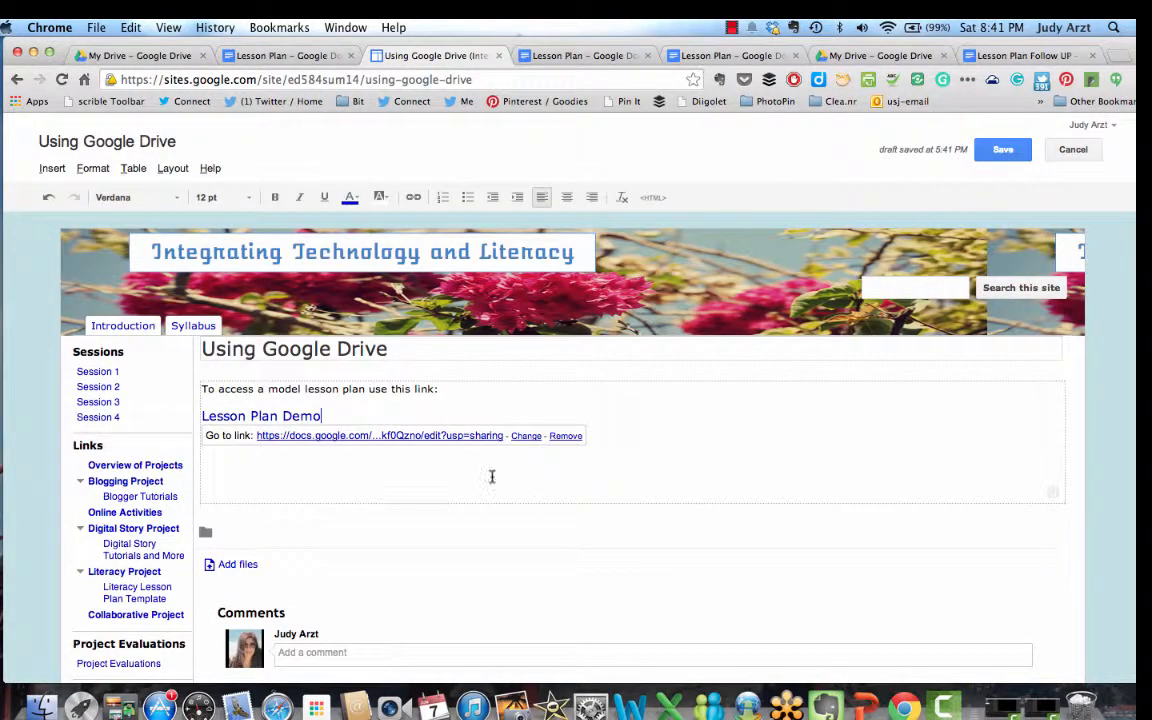
{"action": "left_click", "coordinate": [487, 472]}
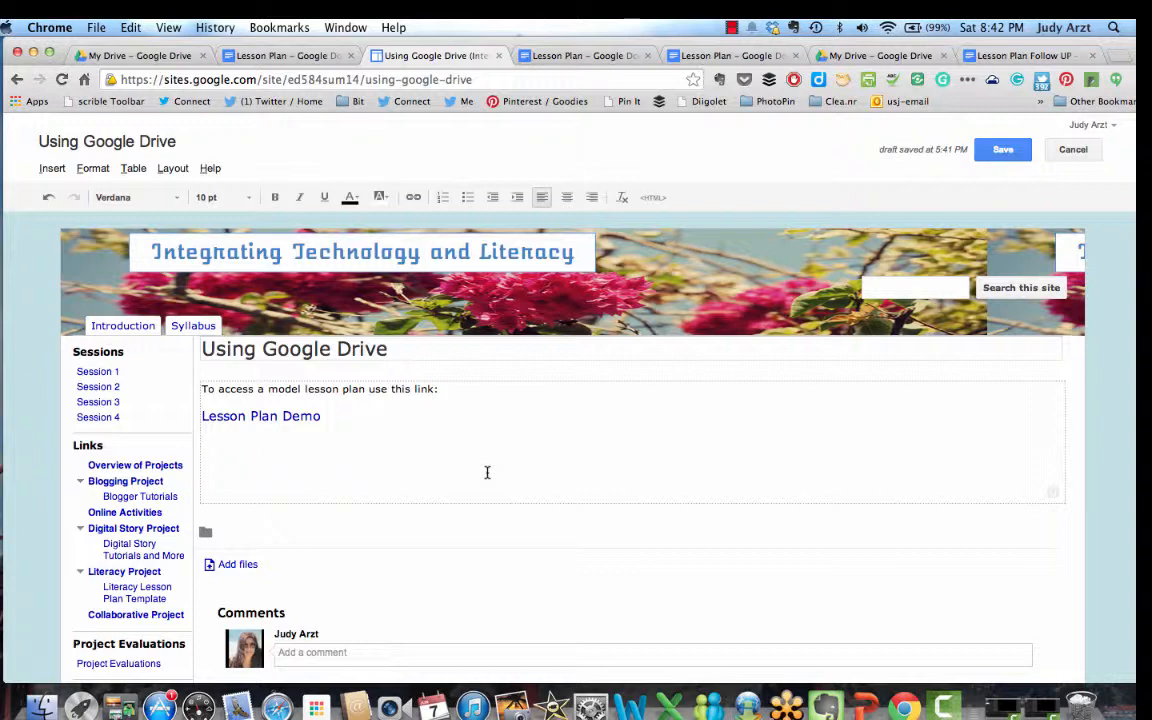
{"action": "left_click", "coordinate": [993, 154]}
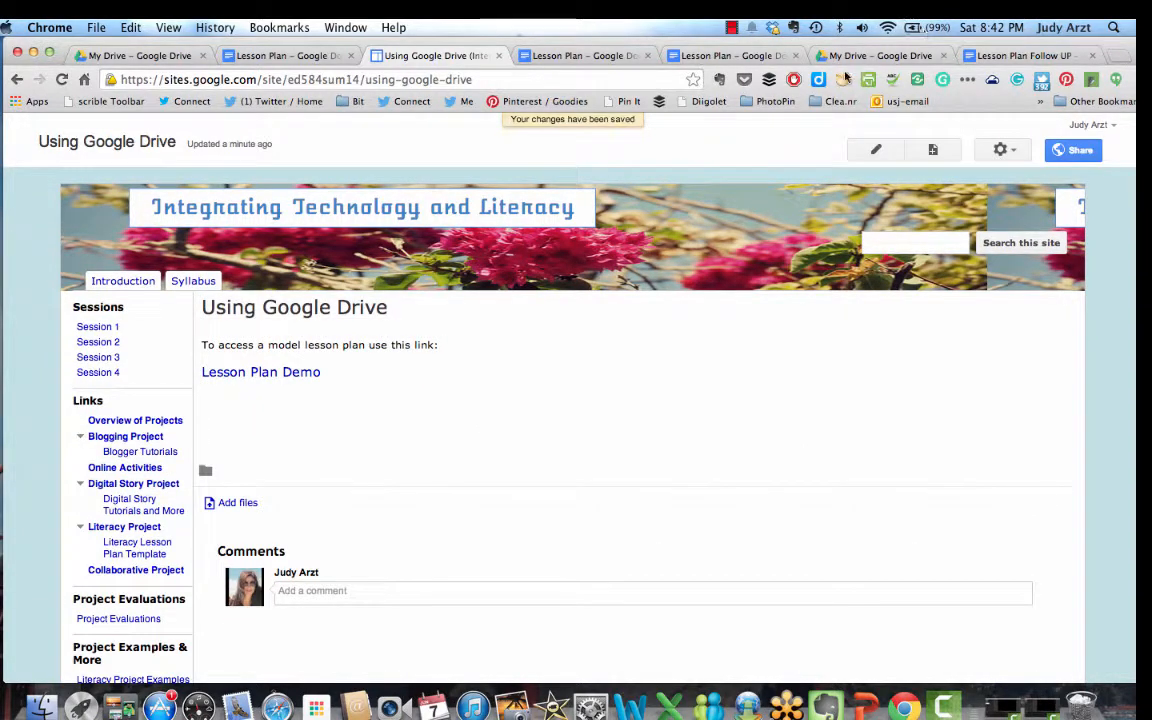
Switch to the Lesson Plan document containing a comment and add the line "To insert a comment, watch this." below the title.
{"action": "left_click", "coordinate": [740, 56]}
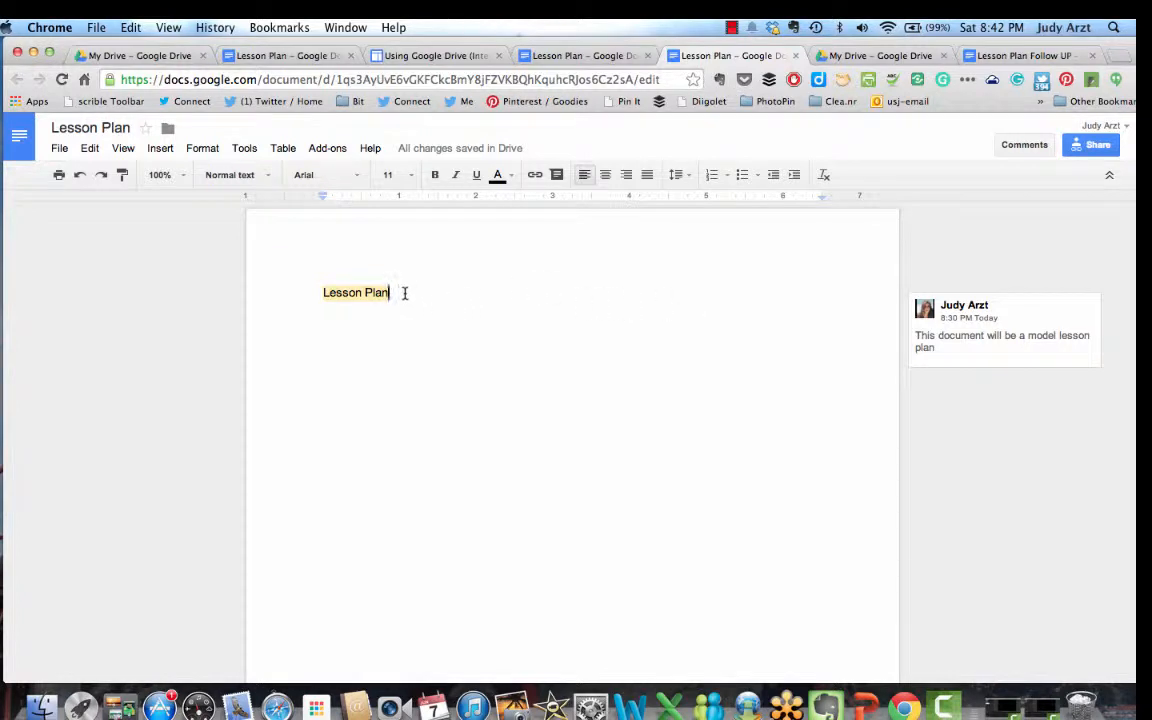
{"action": "key", "text": "Return"}
{"action": "type", "text": "To inseet"}
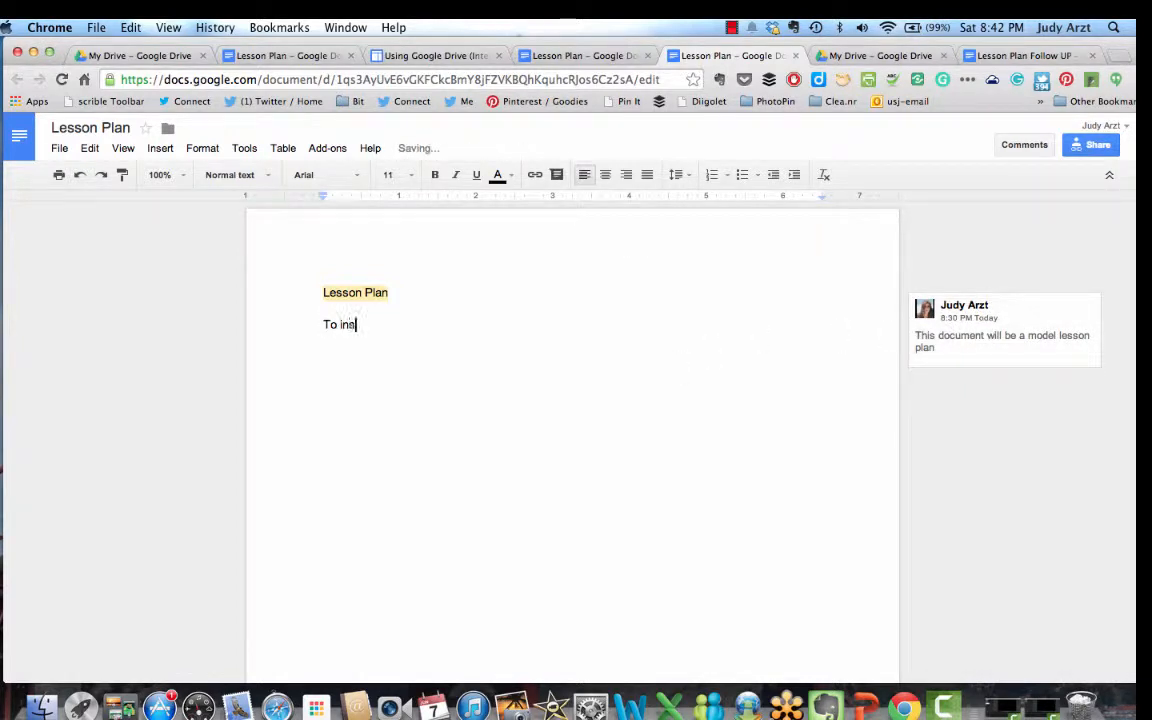
{"action": "key", "text": "BackSpace"}
{"action": "key", "text": "BackSpace"}
{"action": "type", "text": "rt a comment, w"}
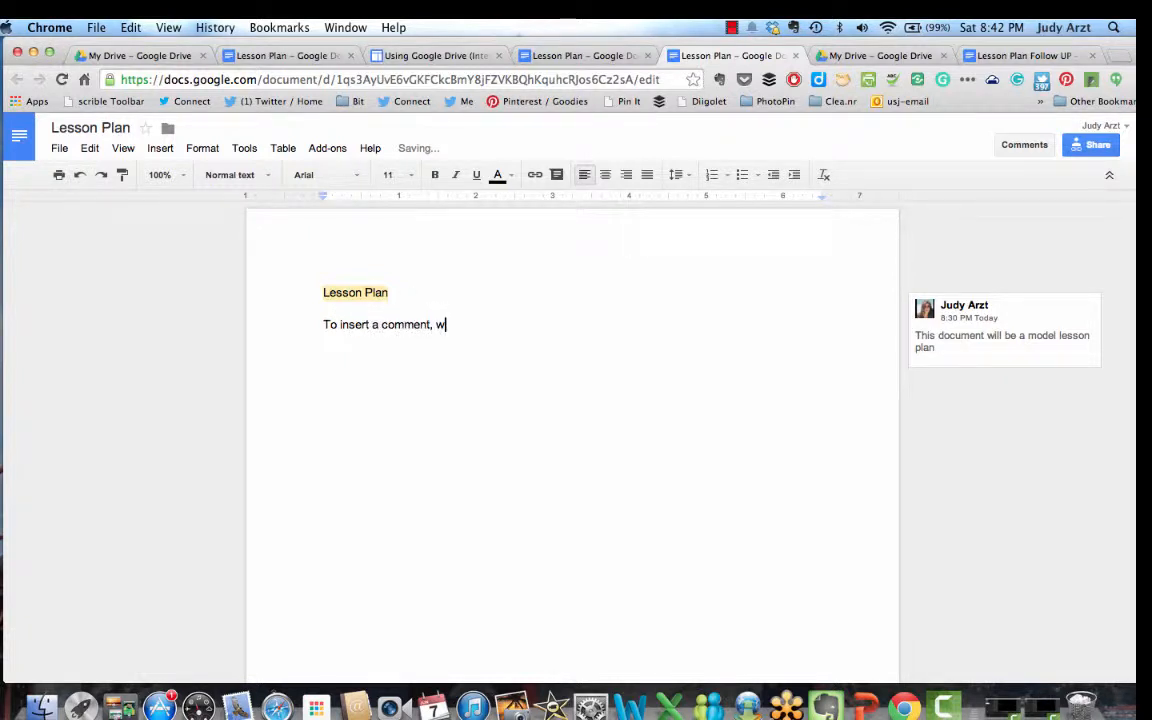
{"action": "type", "text": "atch this."}
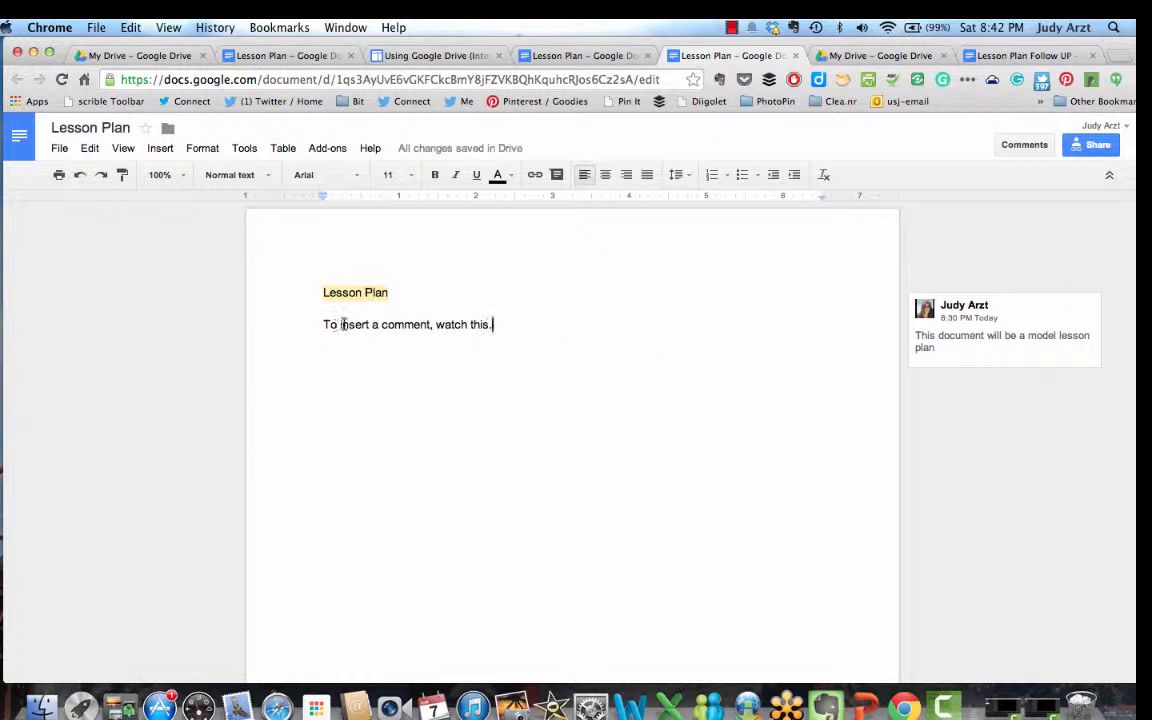
Attach the comment "This is a way to insert a comment" to the phrase "insert a comment," and start a new line below.
{"action": "left_click_drag", "start_coordinate": [340, 324], "coordinate": [432, 324]}
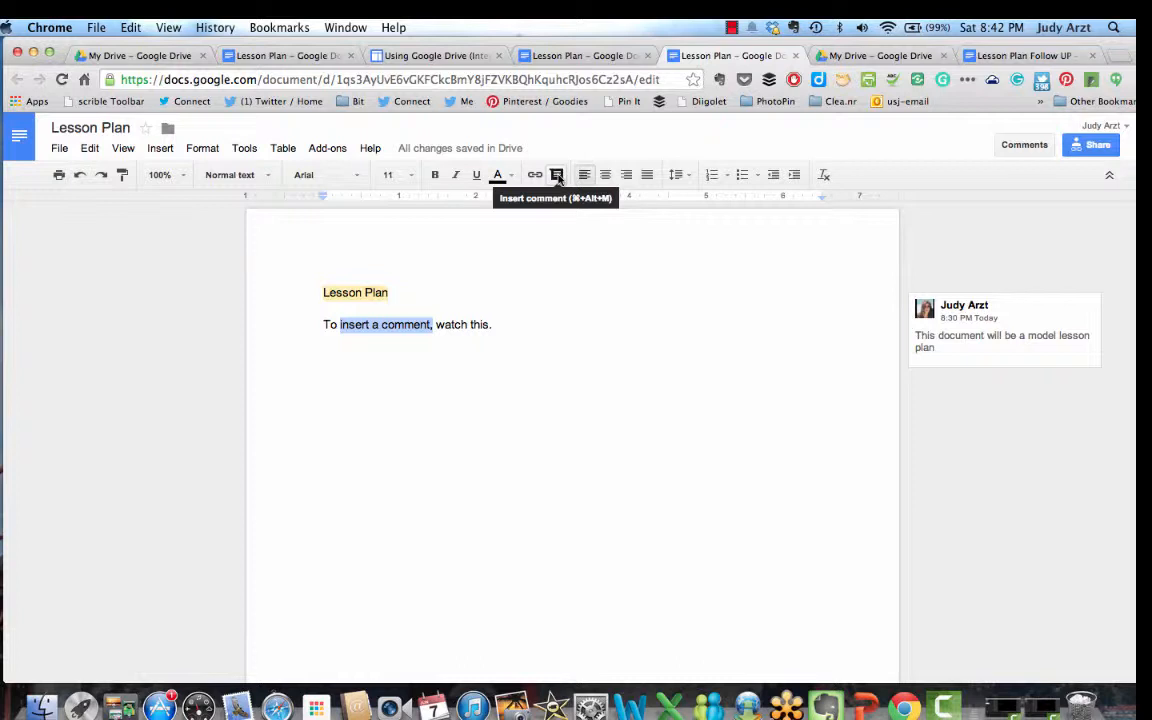
{"action": "left_click", "coordinate": [160, 150]}
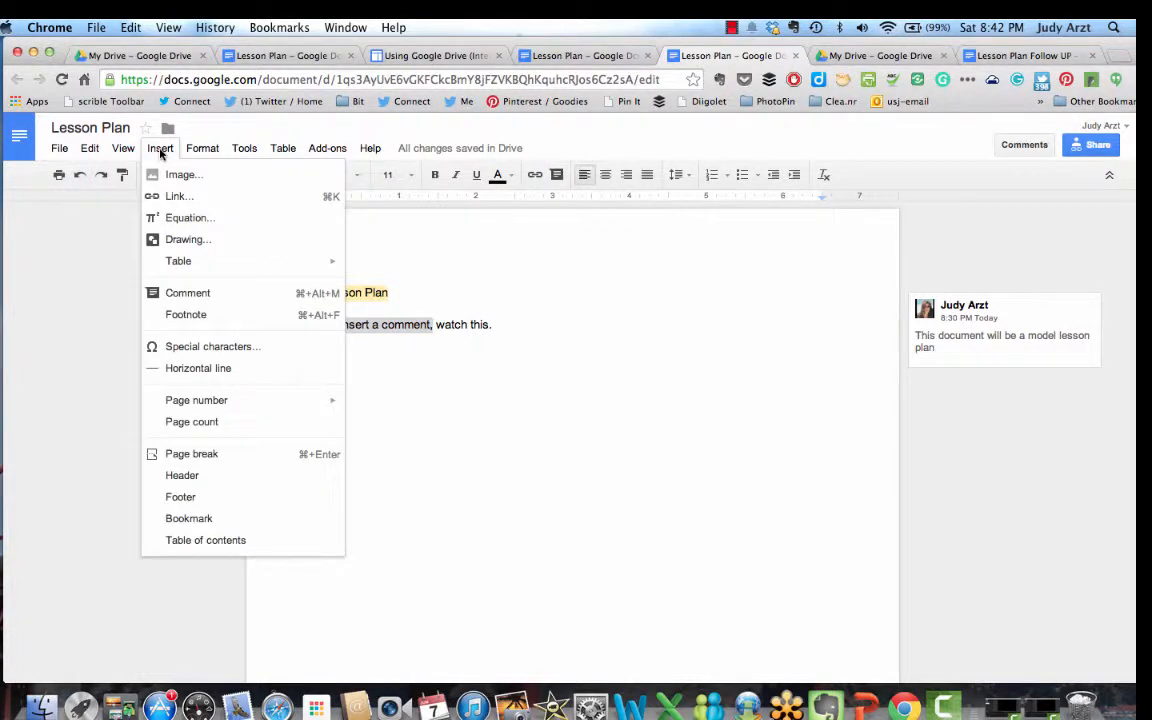
{"action": "left_click", "coordinate": [192, 294]}
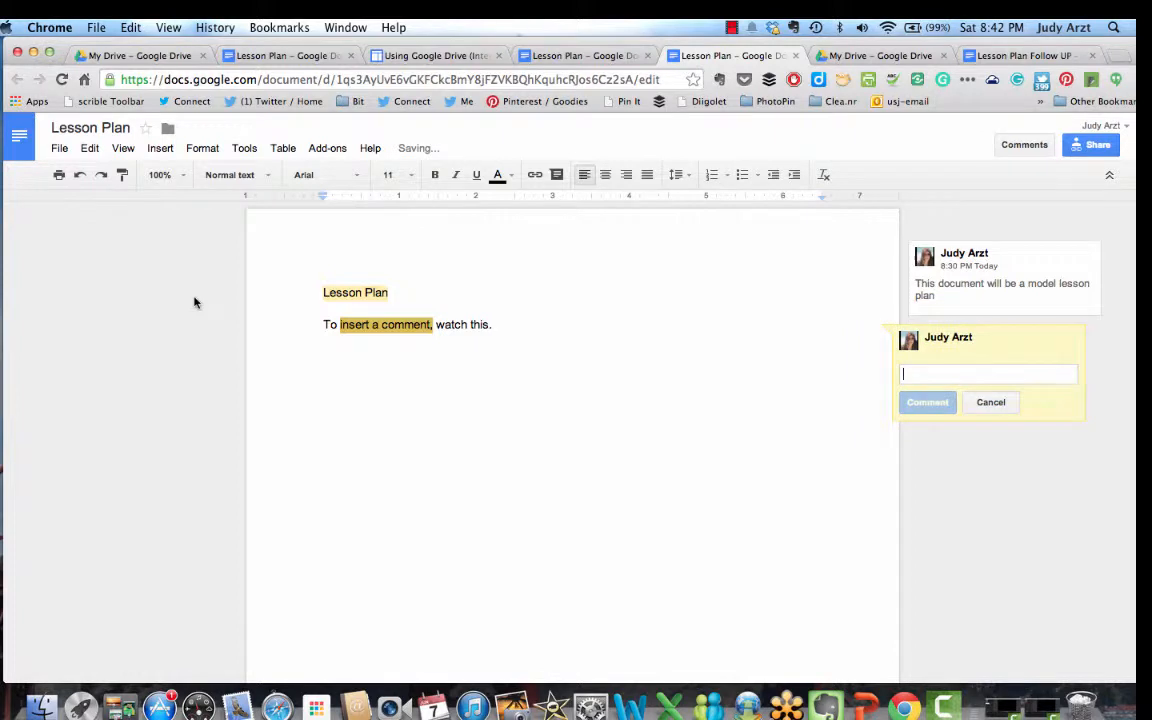
{"action": "type", "text": "This is a"}
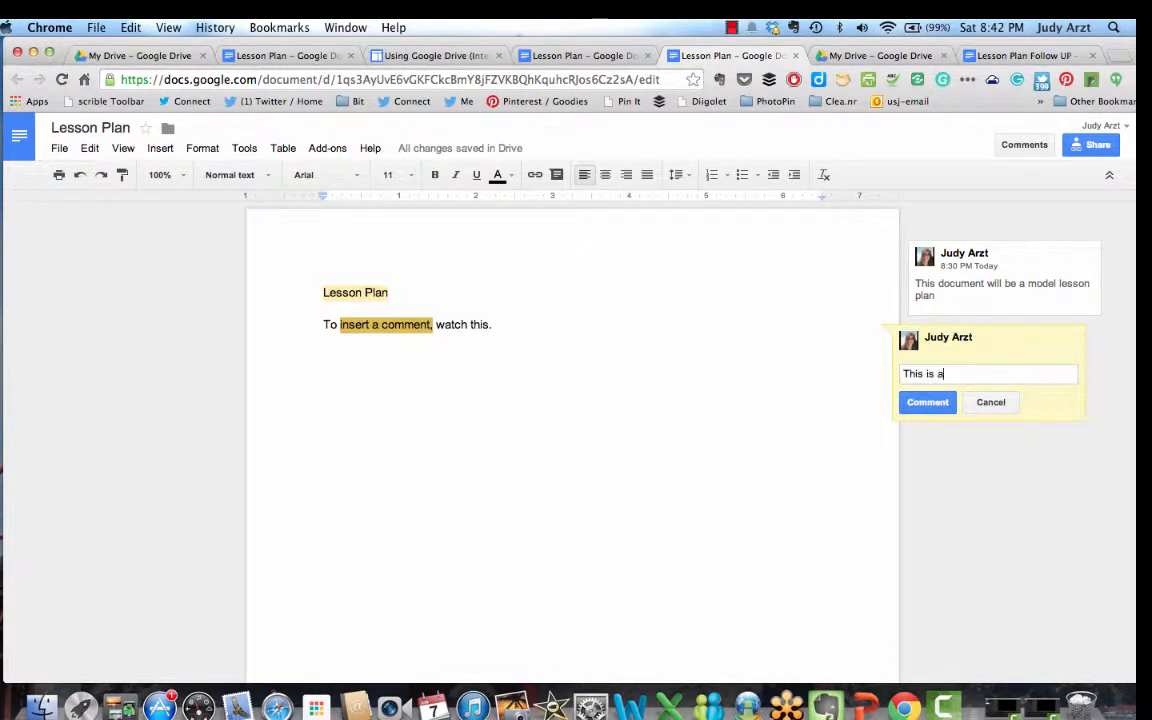
{"action": "type", "text": " way to insert a comment"}
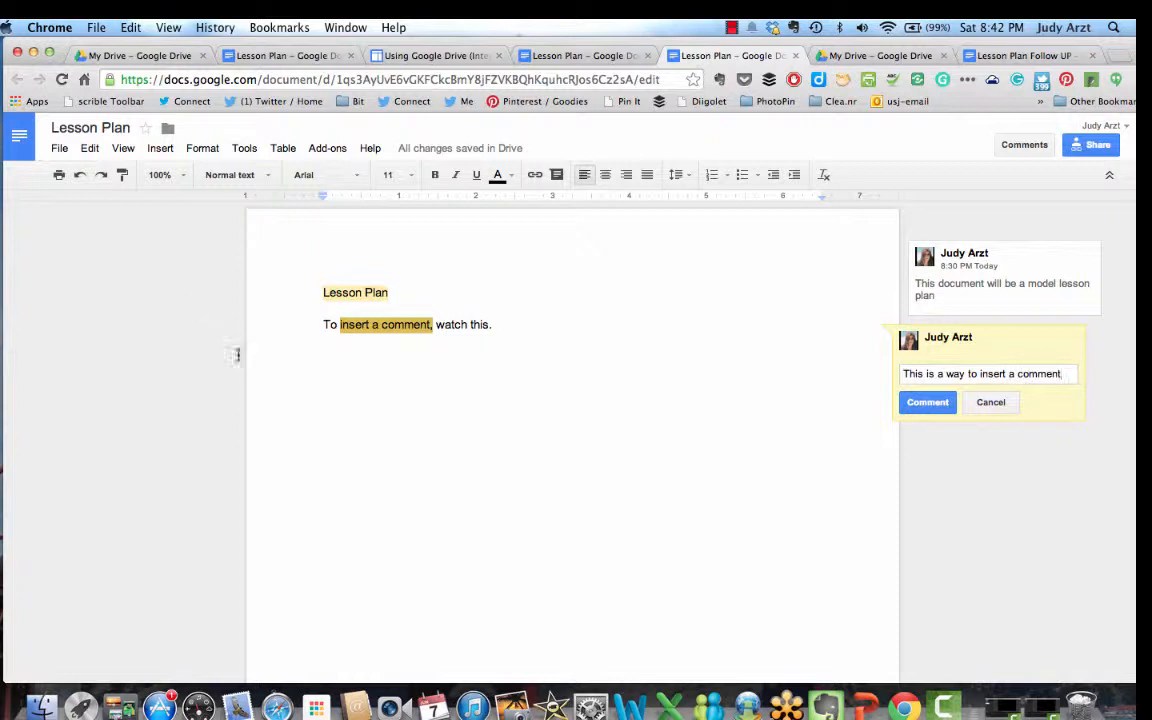
{"action": "left_click", "coordinate": [927, 402]}
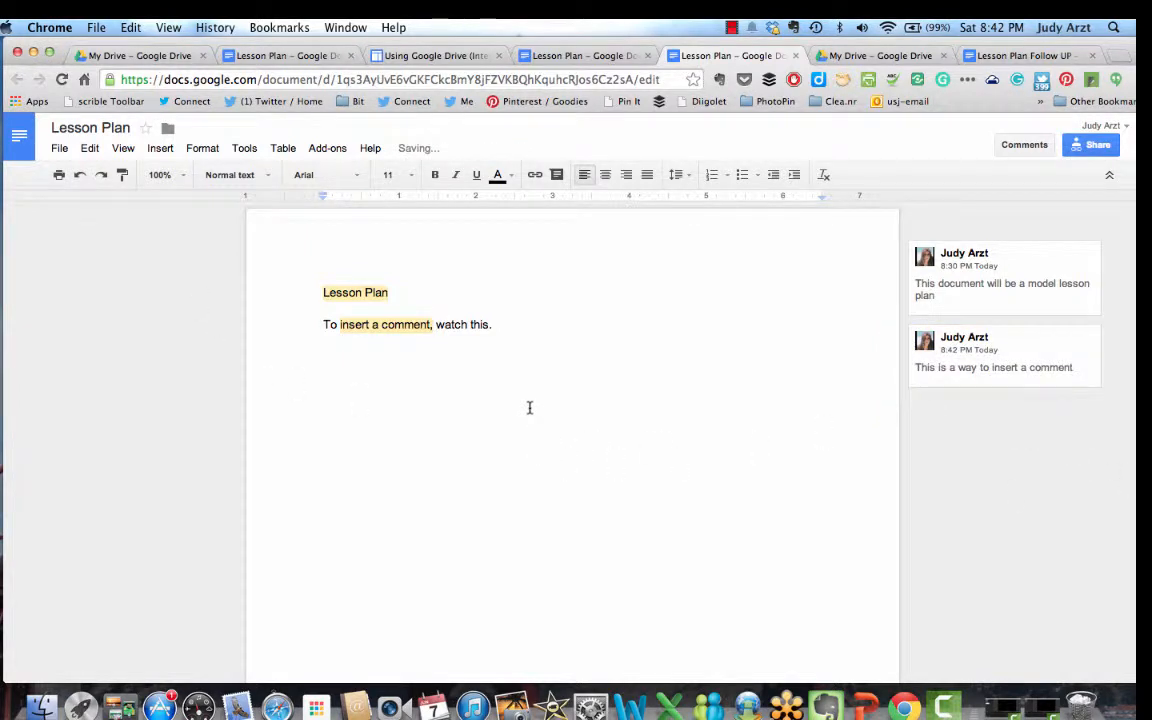
{"action": "key", "text": "Return"}
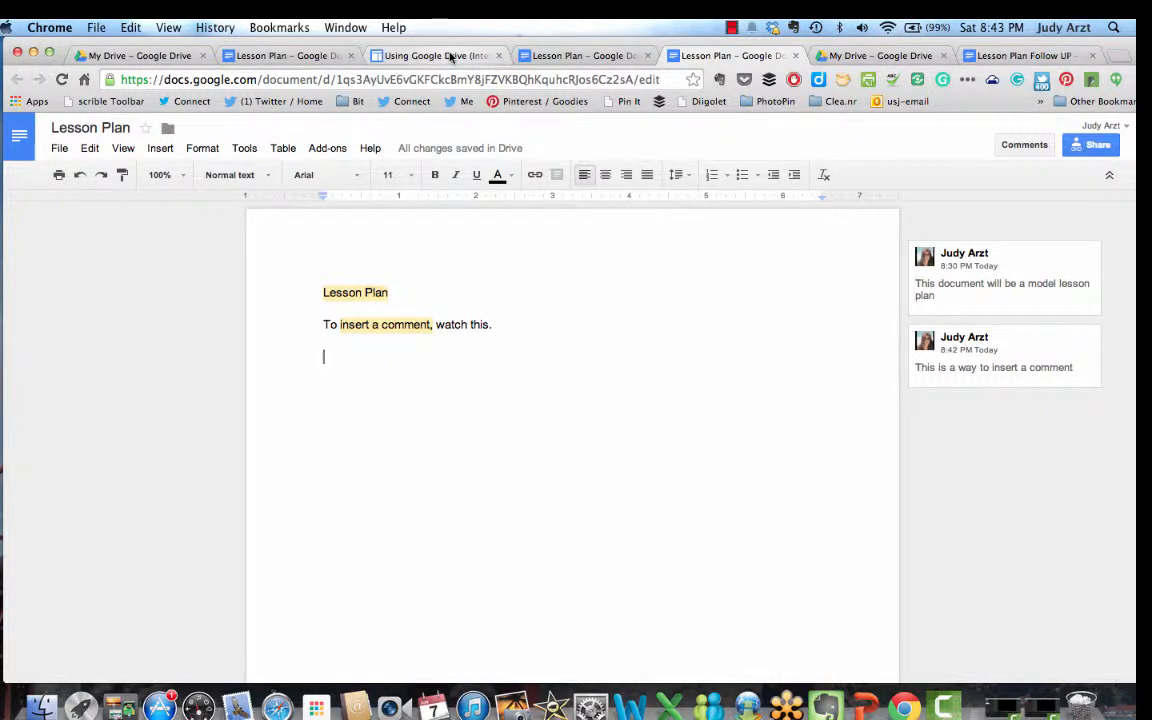
Test the "Lesson Plan Demo" link on the Using Google Drive page, and close the surplus Lesson Plan, My Drive and Lesson Plan Follow UP tabs.
{"action": "left_click", "coordinate": [410, 55]}
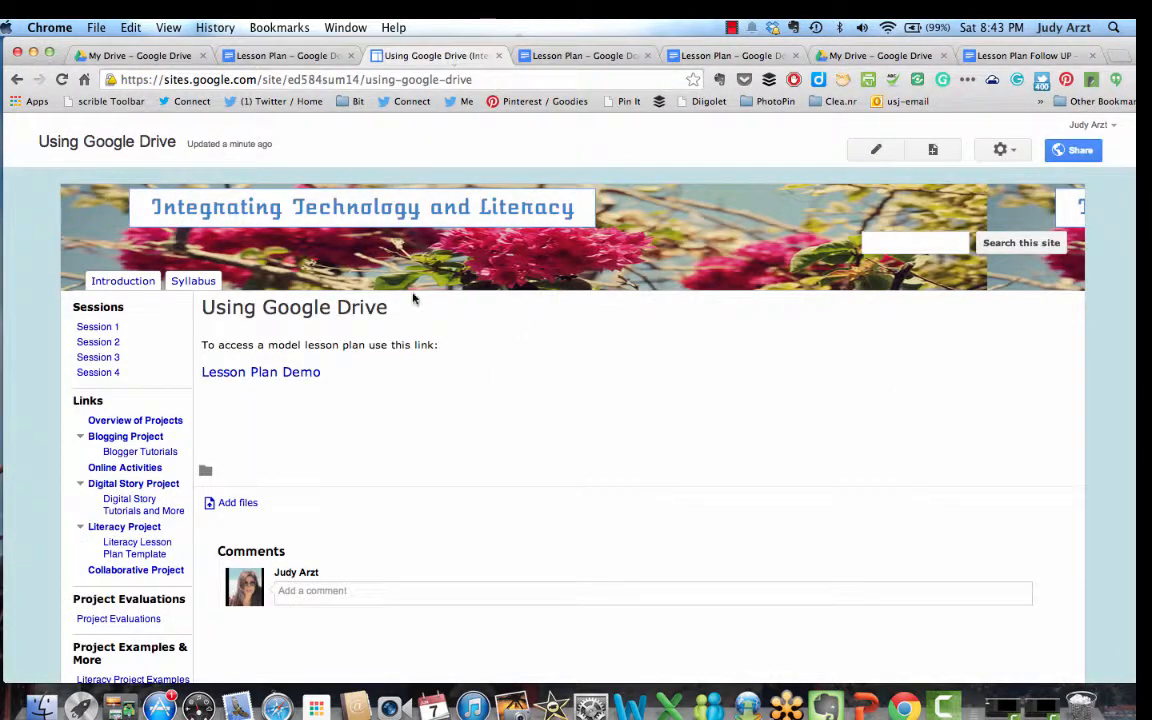
{"action": "left_click", "coordinate": [270, 372]}
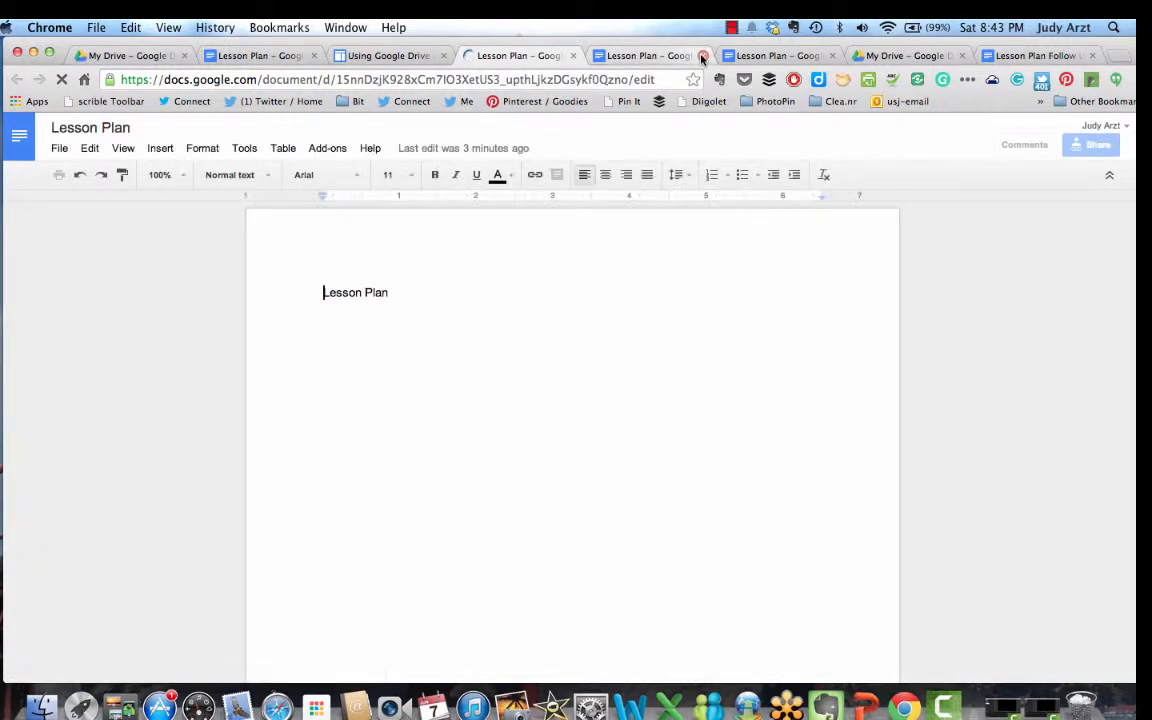
{"action": "left_click", "coordinate": [703, 57]}
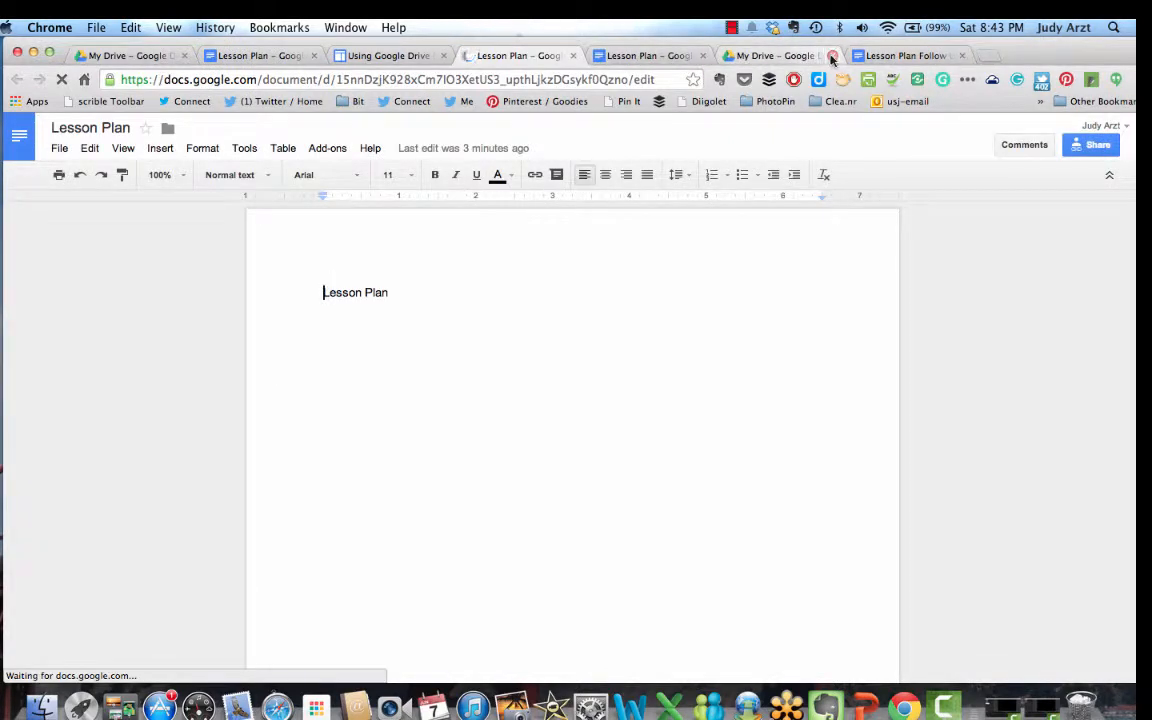
{"action": "left_click", "coordinate": [831, 57]}
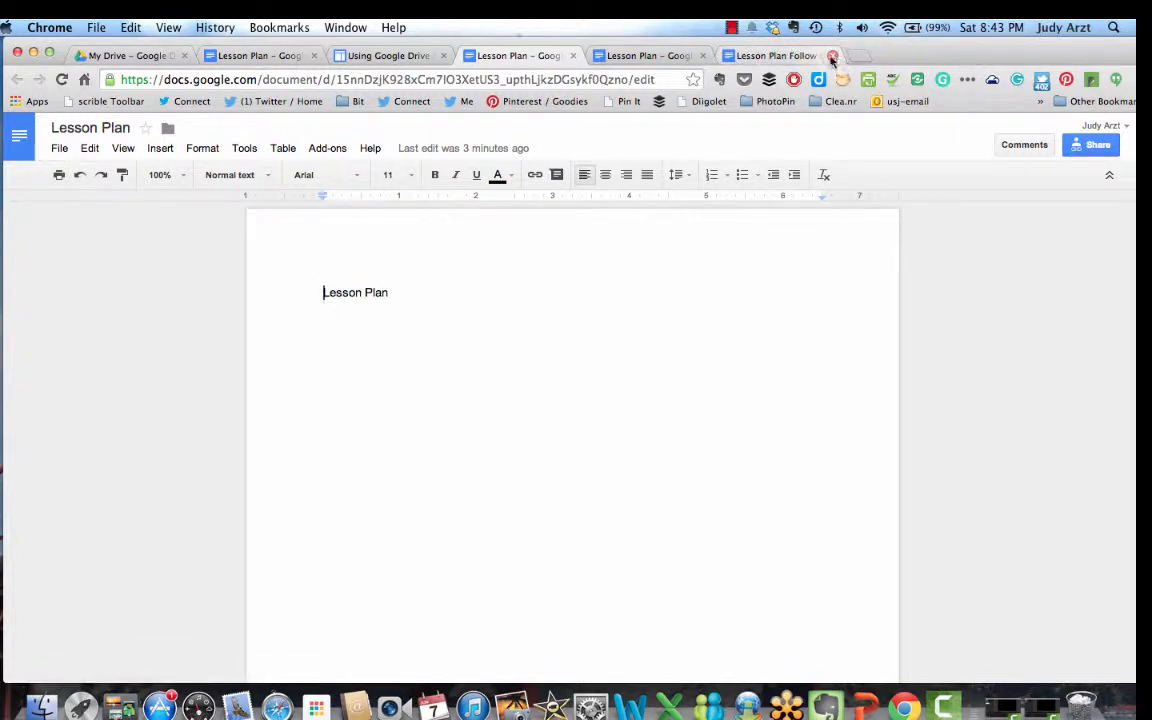
{"action": "left_click", "coordinate": [831, 57]}
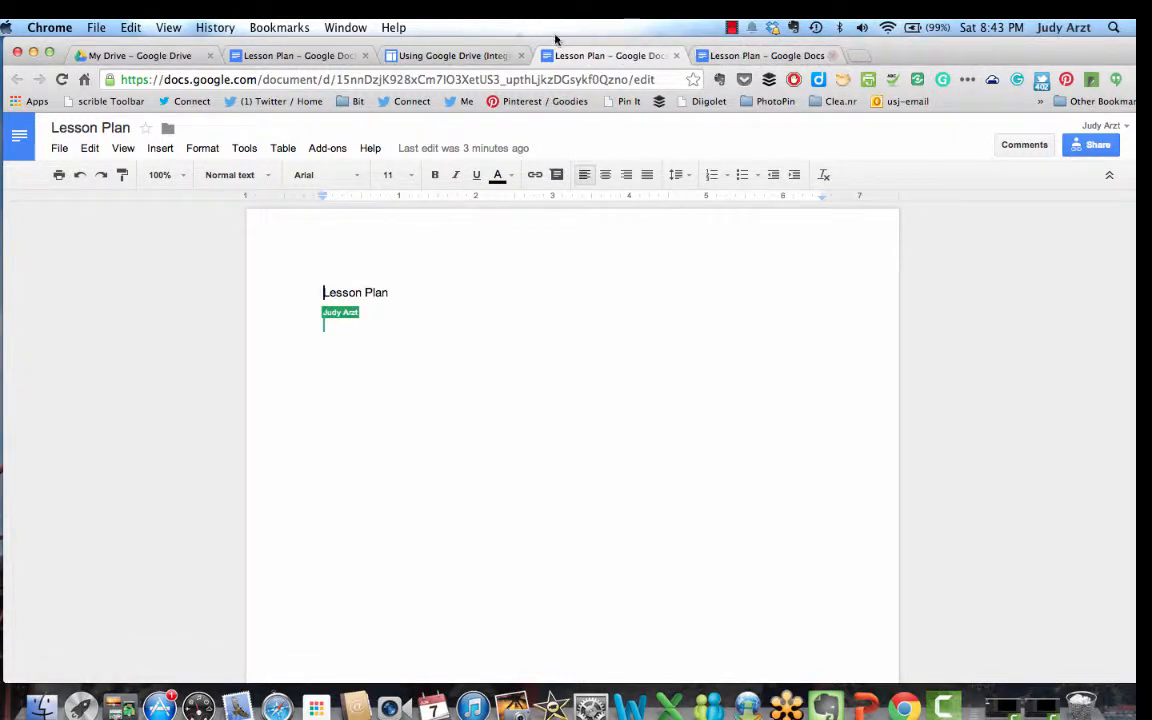
Go to My Drive and move the shared Lesson Plan document into the 584-sum2014 folder.
{"action": "left_click", "coordinate": [155, 57]}
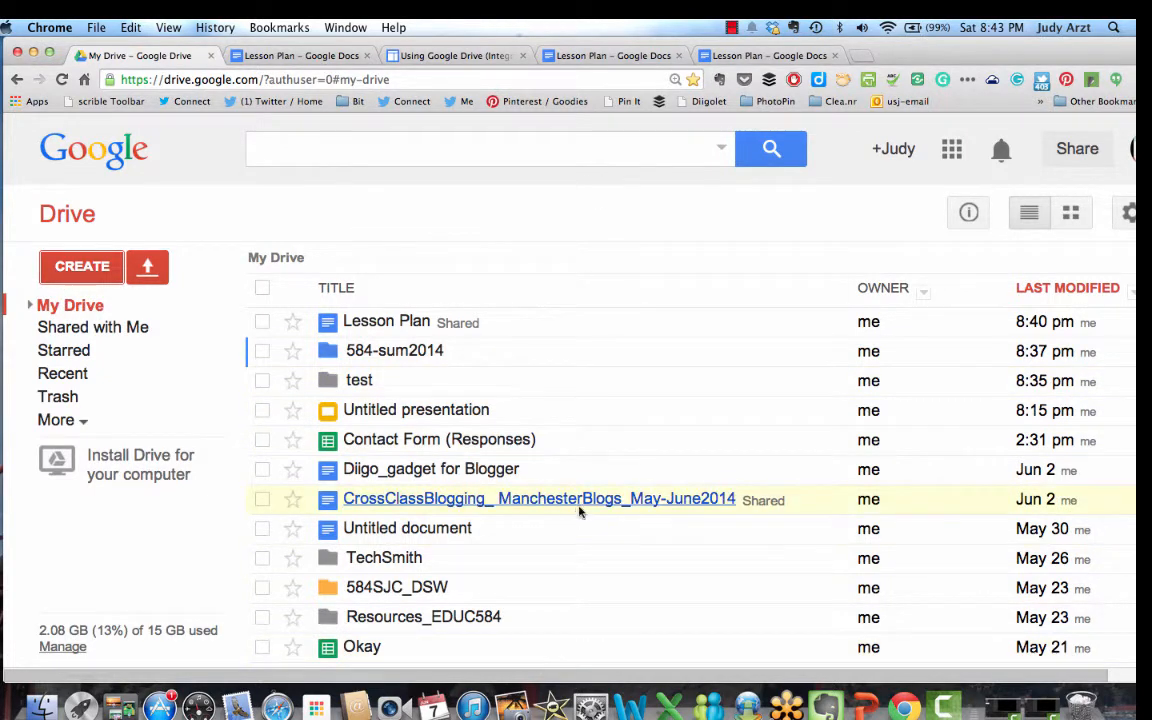
{"action": "left_click", "coordinate": [262, 322]}
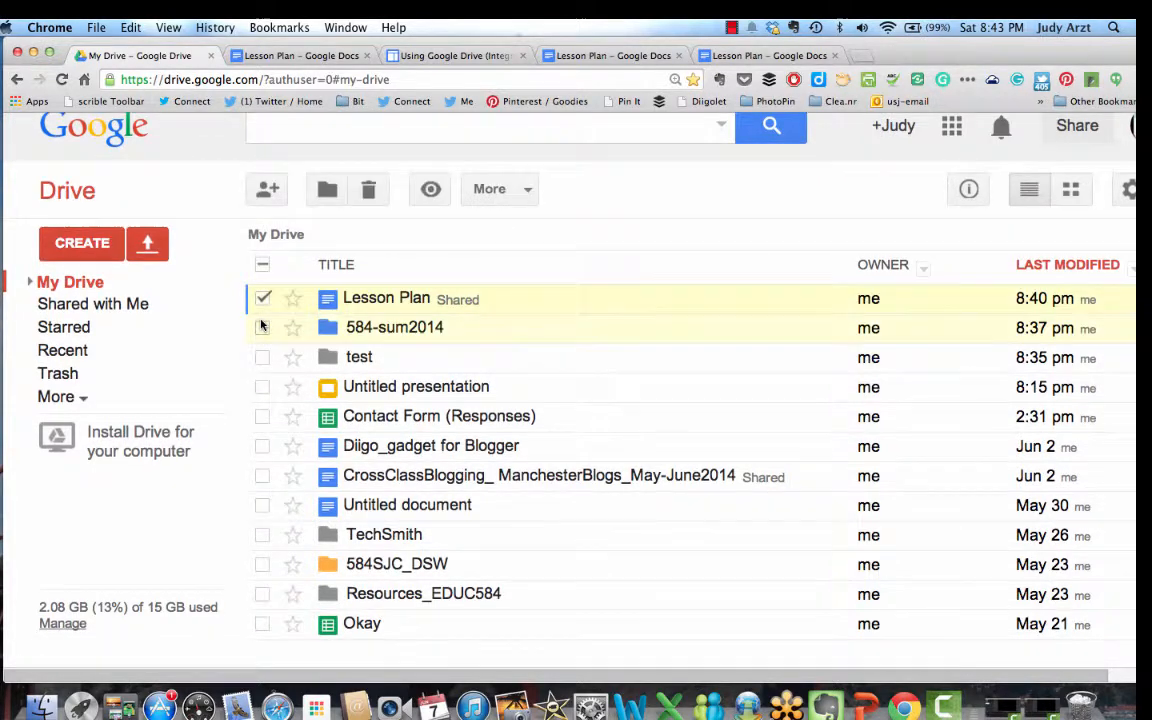
{"action": "left_click", "coordinate": [327, 190]}
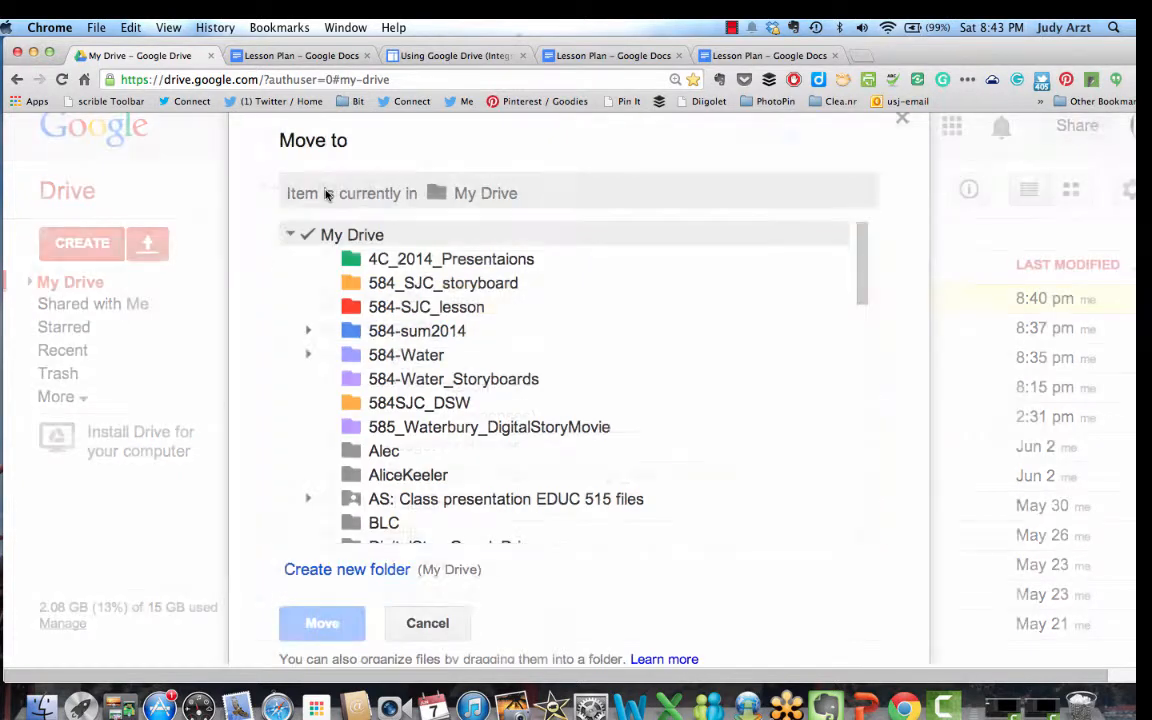
{"action": "left_click", "coordinate": [336, 331]}
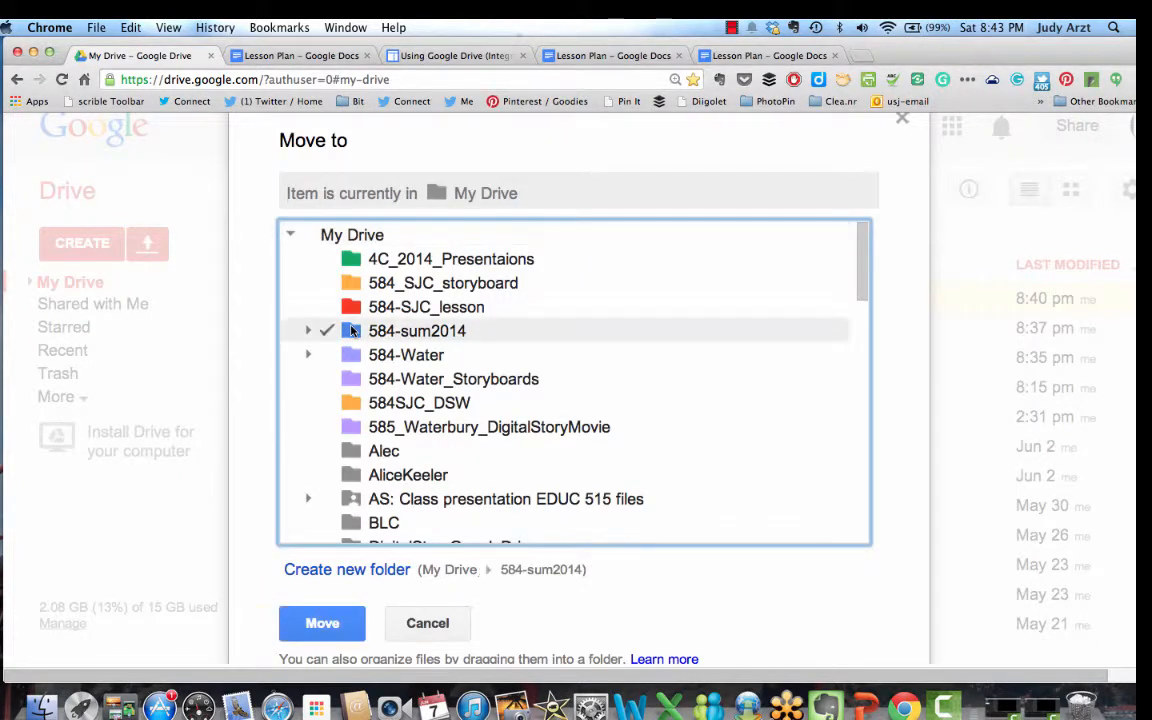
{"action": "left_click", "coordinate": [316, 634]}
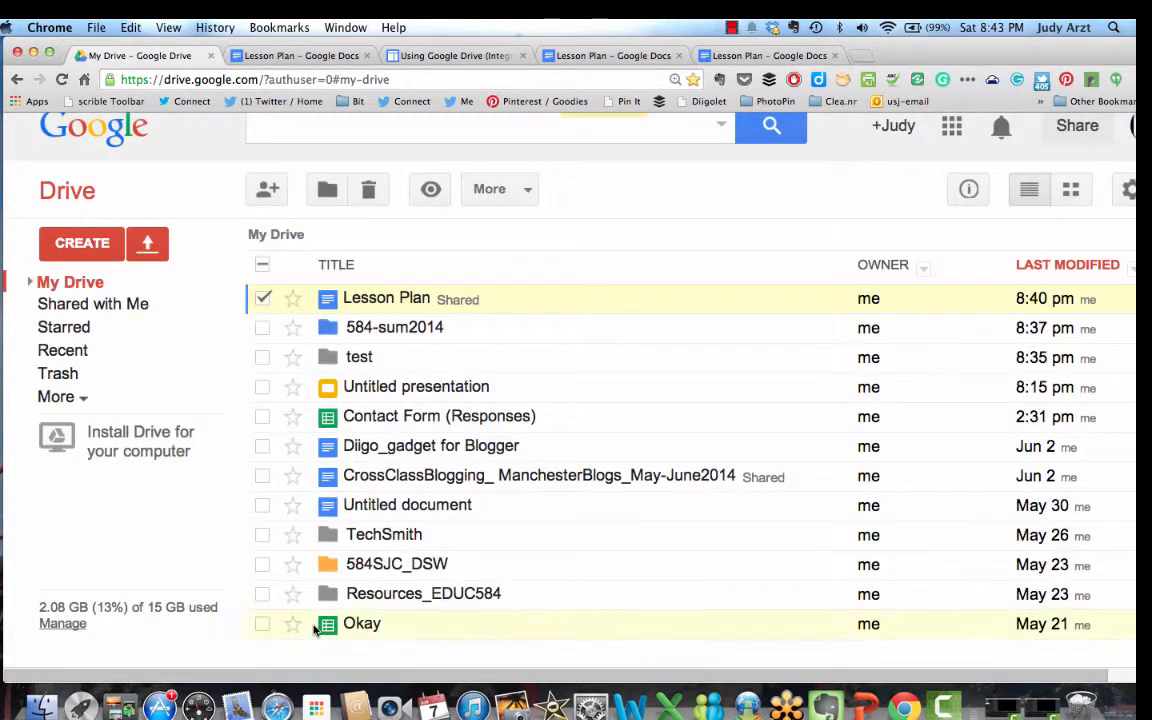
Create a new folder named "Demos" in My Drive.
{"action": "left_click", "coordinate": [82, 244]}
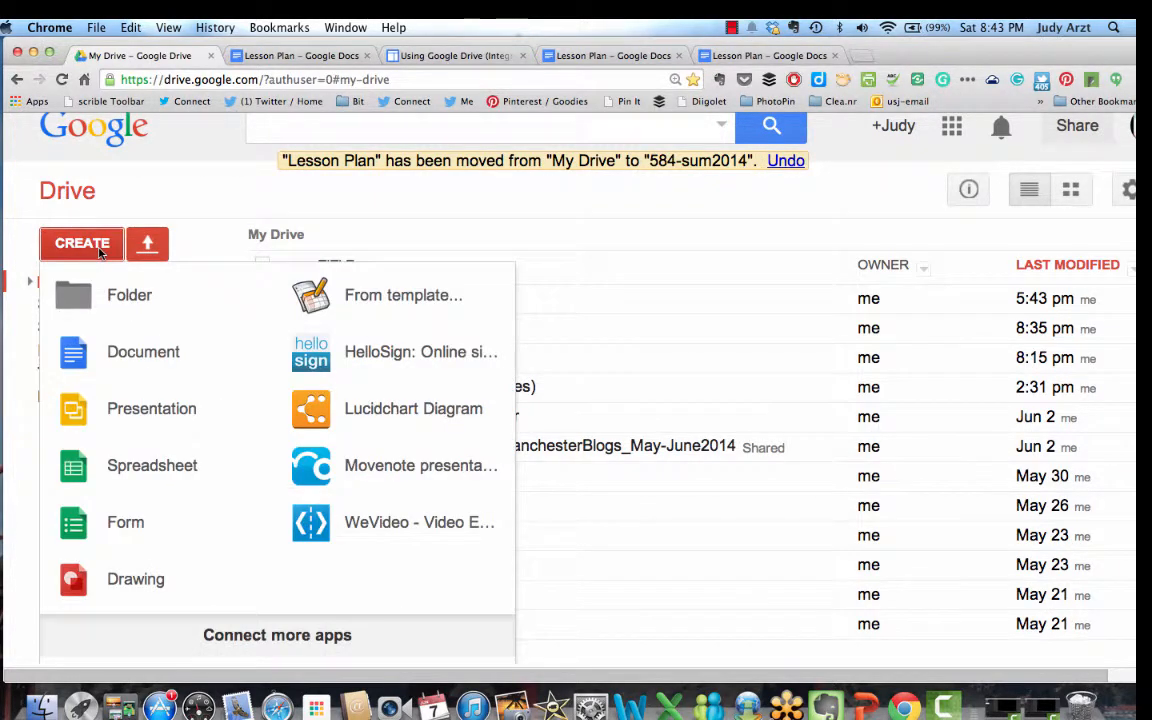
{"action": "left_click", "coordinate": [111, 298]}
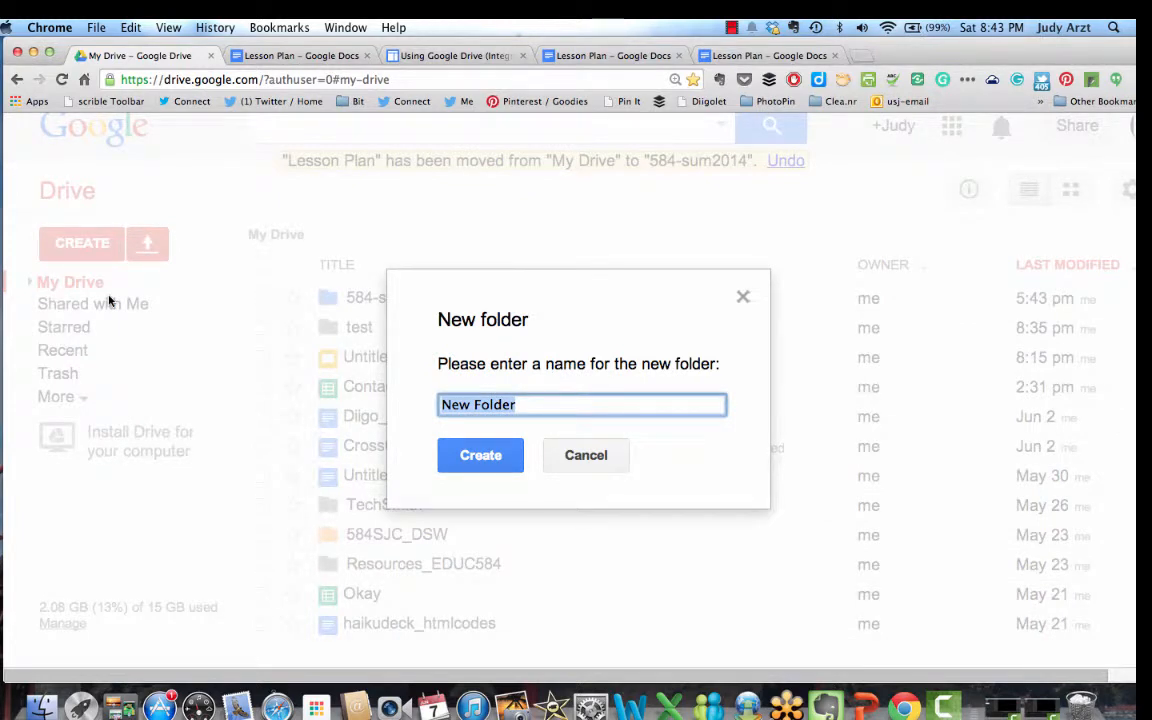
{"action": "type", "text": "Demos"}
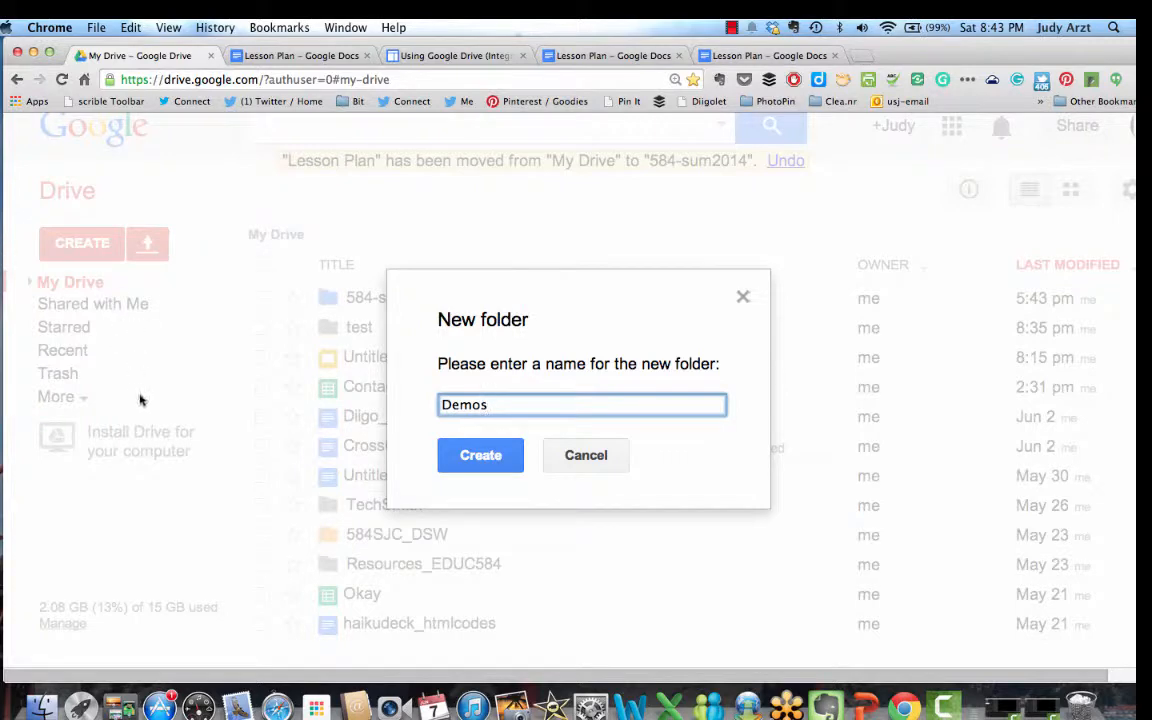
{"action": "left_click", "coordinate": [477, 462]}
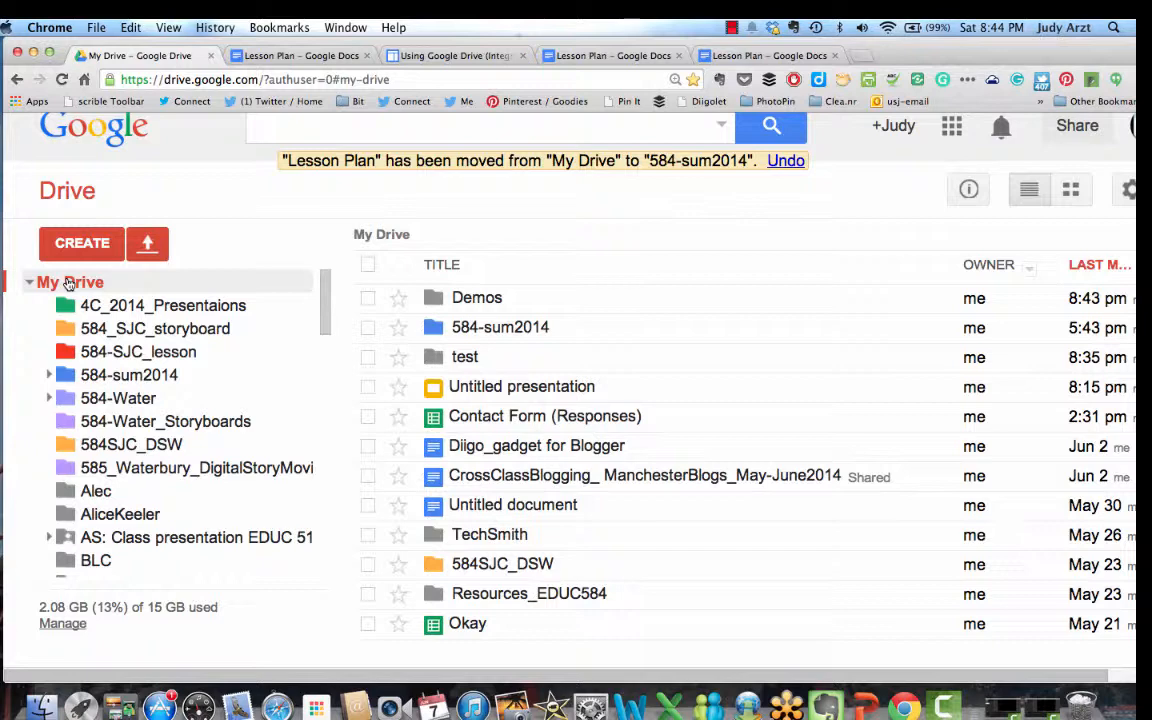
Move the test folder from My Drive into the Demos folder.
{"action": "left_click", "coordinate": [369, 358]}
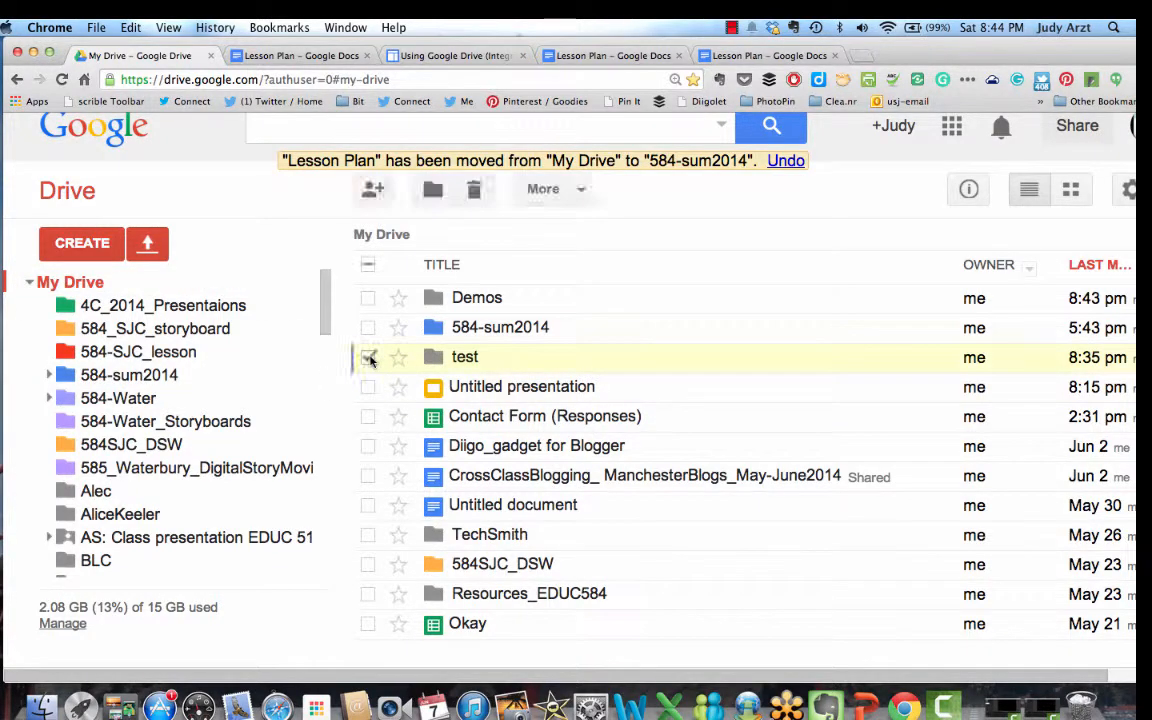
{"action": "left_click", "coordinate": [433, 189]}
{"action": "scroll", "coordinate": [480, 360], "scroll_direction": "down", "scroll_amount": 3}
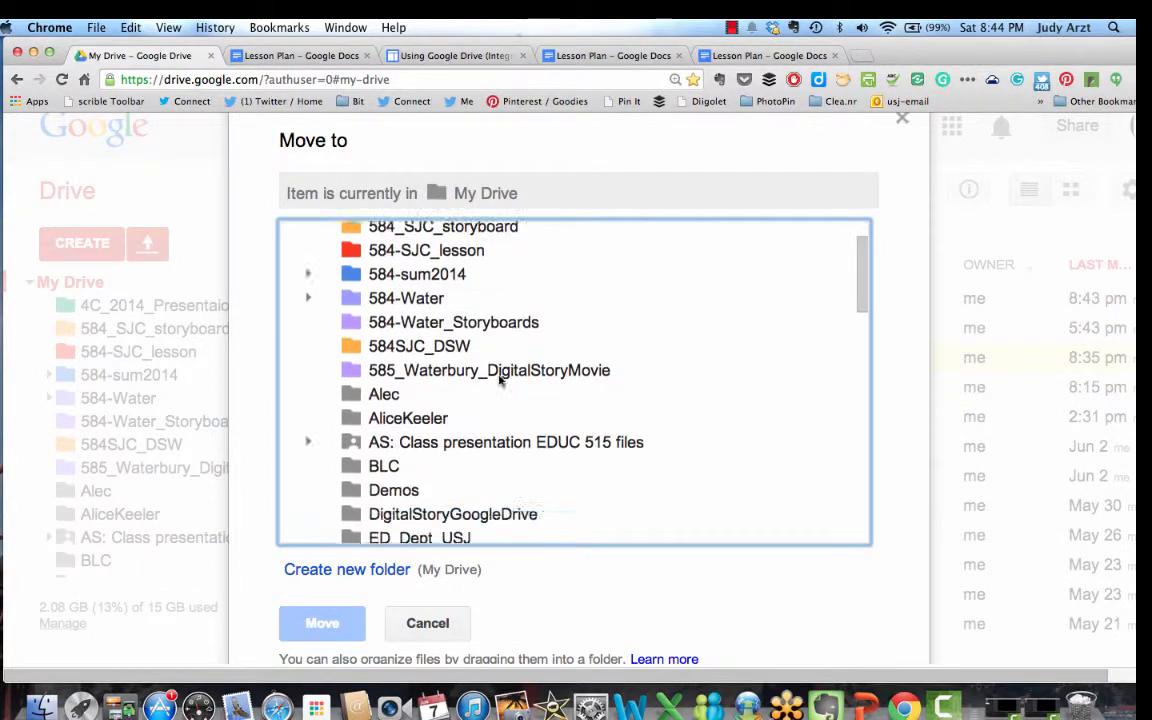
{"action": "scroll", "coordinate": [500, 380], "scroll_direction": "down", "scroll_amount": 1}
{"action": "left_click", "coordinate": [345, 396]}
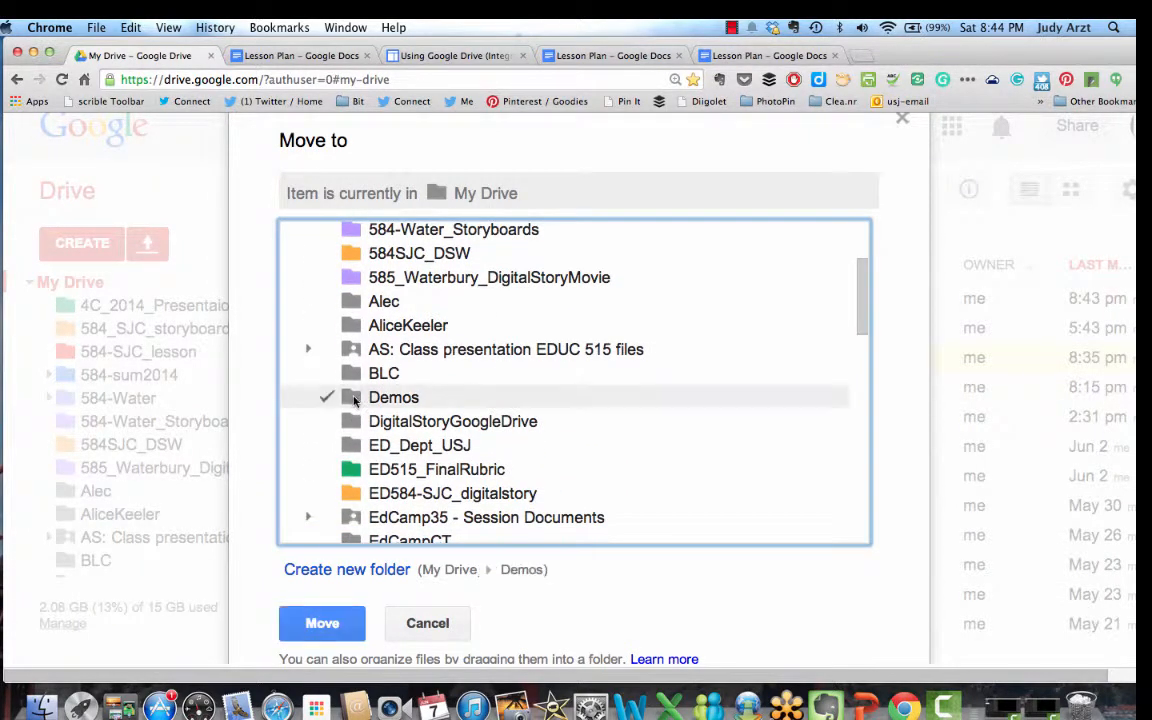
{"action": "left_click", "coordinate": [320, 623]}
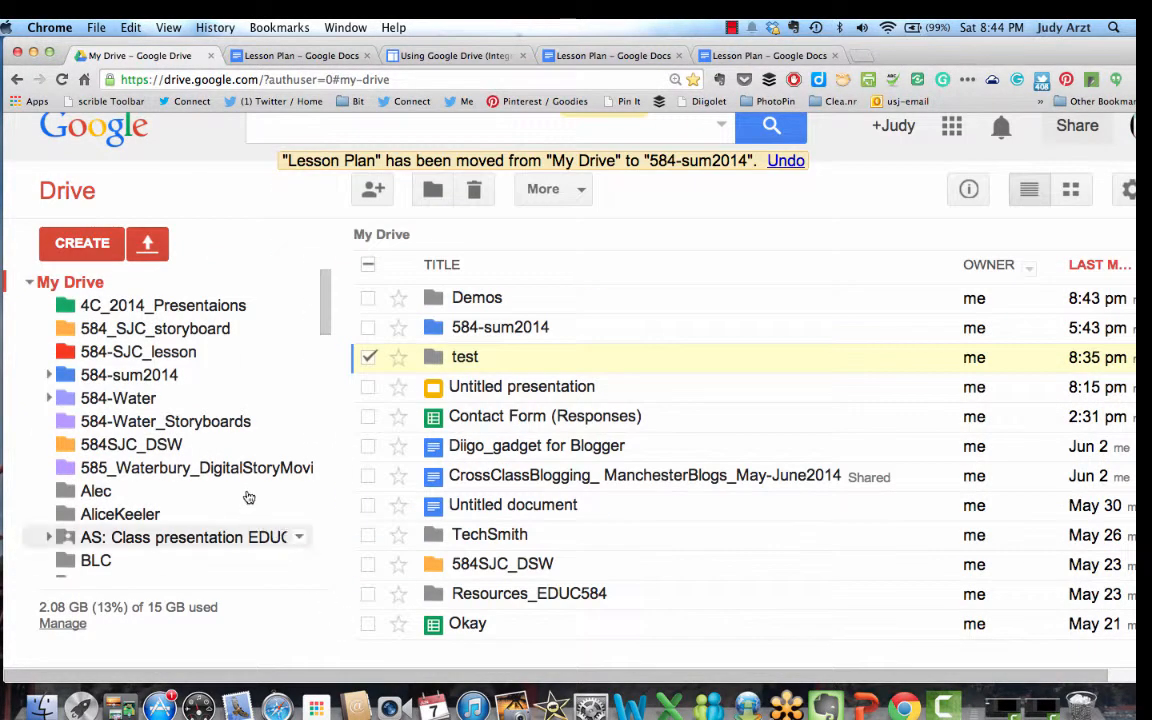
Open the Demos folder from the folder tree and change its color to Vern fern.
{"action": "scroll", "coordinate": [235, 460], "scroll_direction": "down", "scroll_amount": 5}
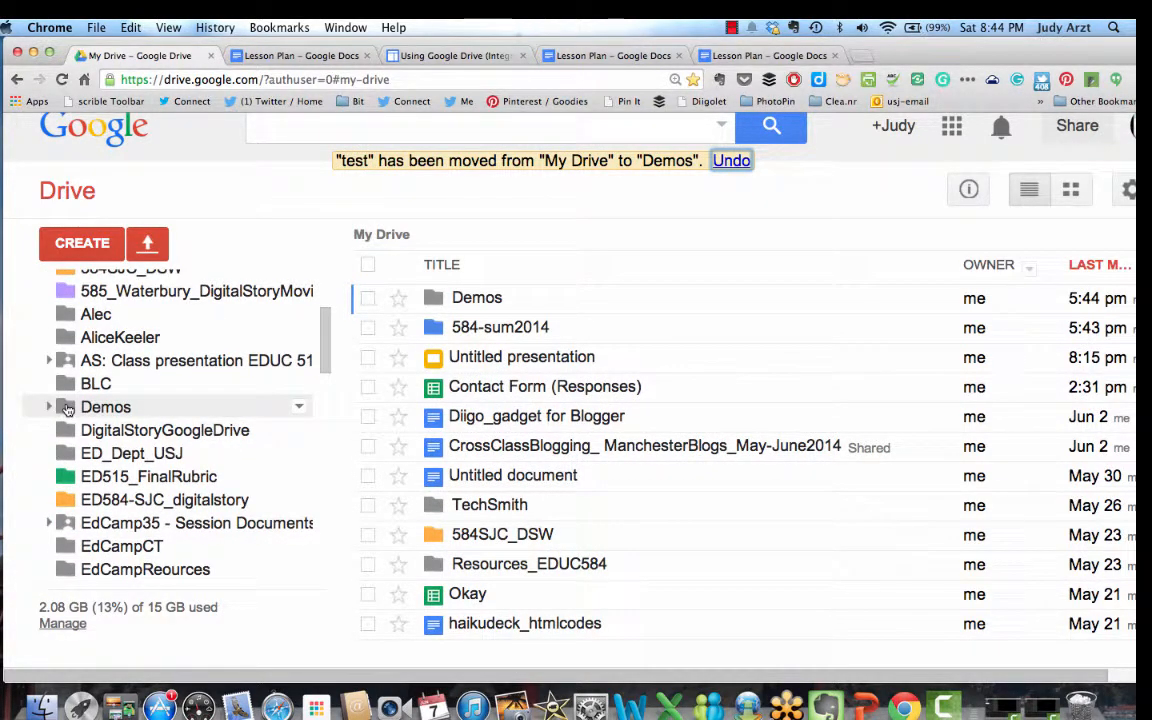
{"action": "left_click", "coordinate": [298, 407]}
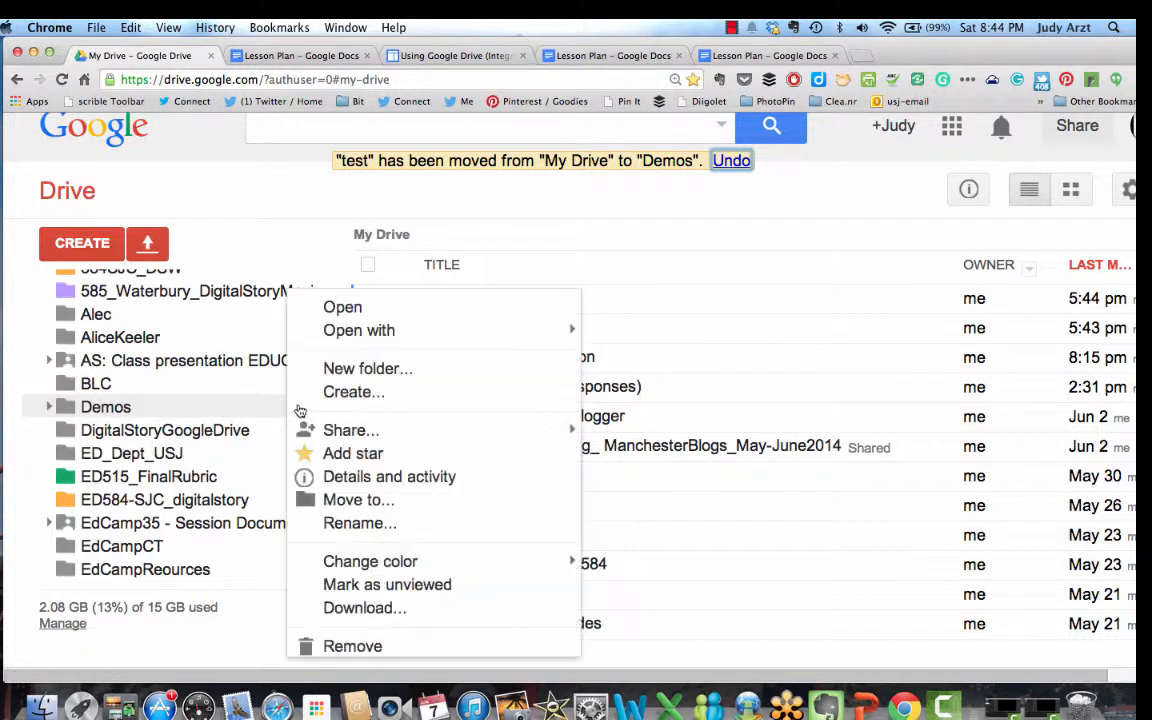
{"action": "left_click", "coordinate": [230, 406]}
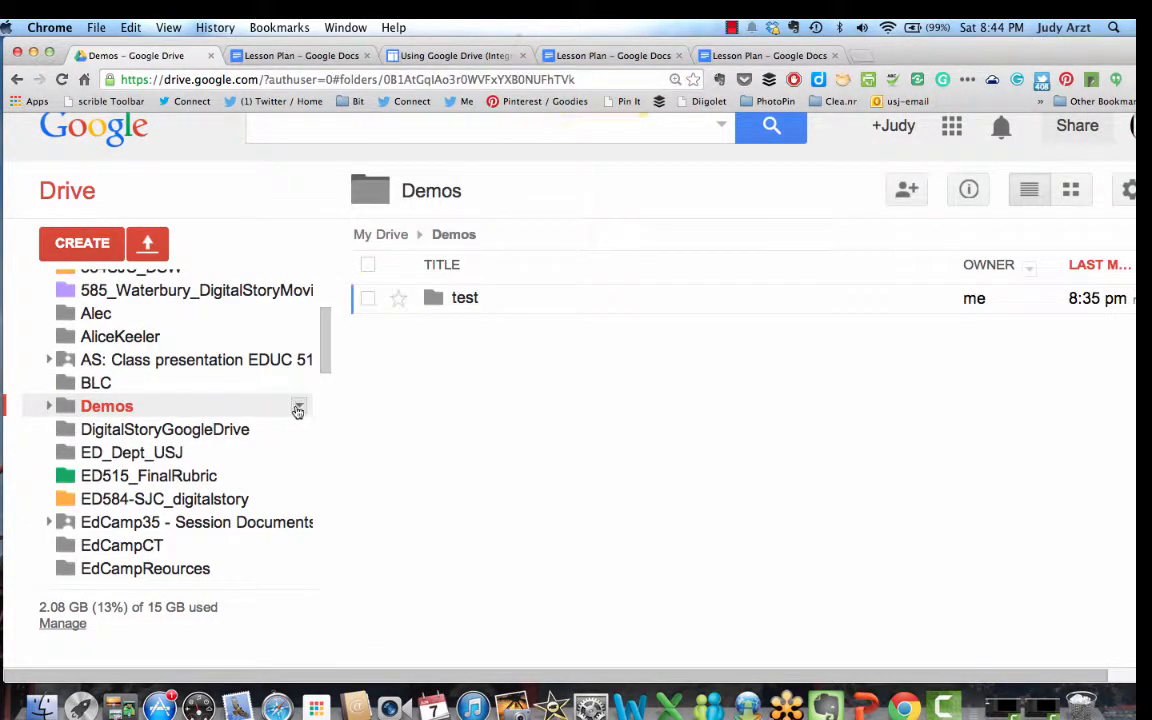
{"action": "left_click", "coordinate": [298, 408]}
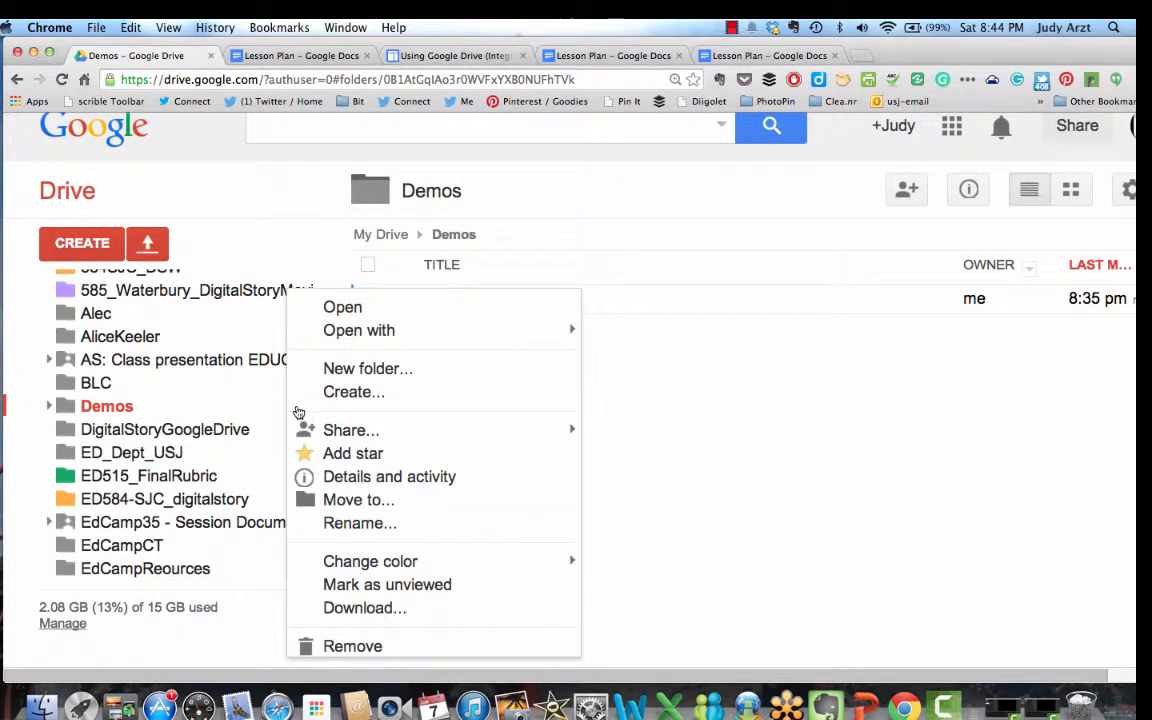
{"action": "mouse_move", "coordinate": [355, 566]}
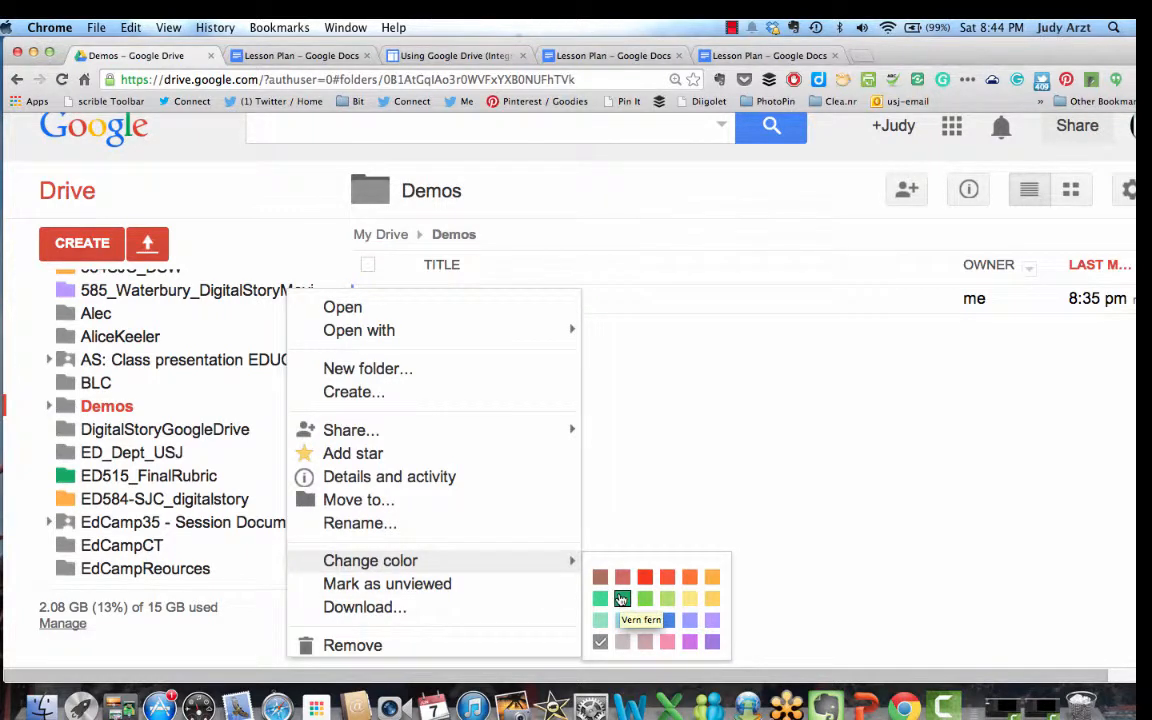
{"action": "left_click", "coordinate": [621, 598]}
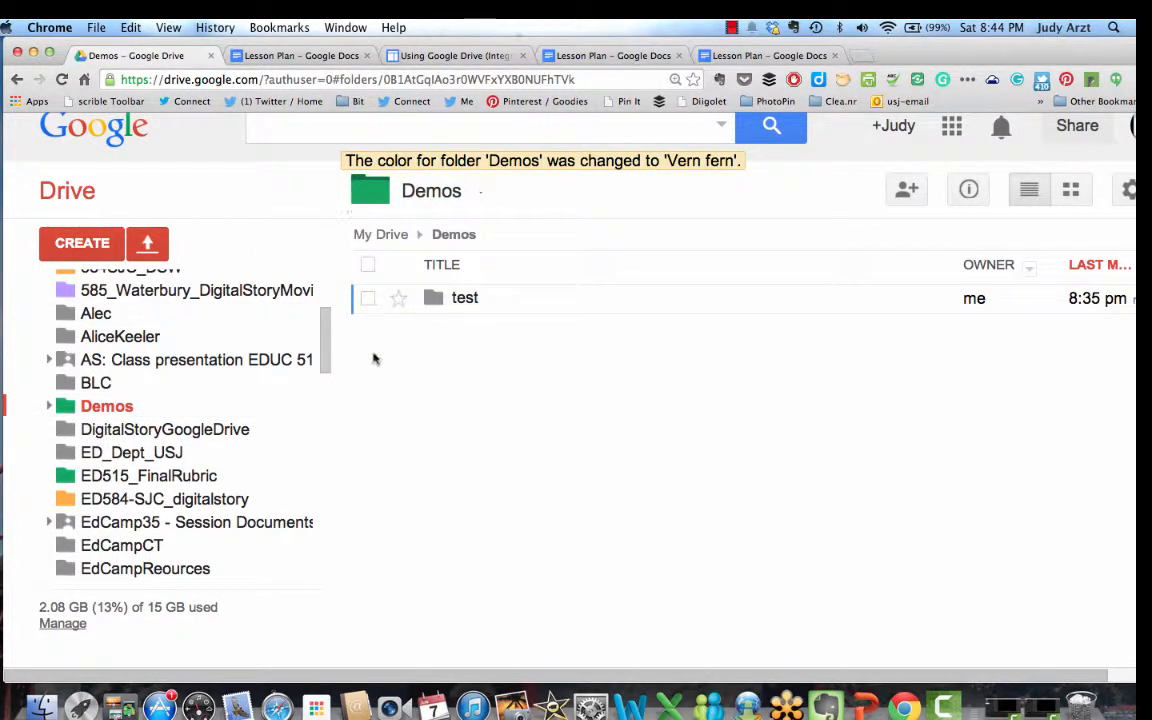
Open the choices for creating a new item in the Demos folder.
{"action": "scroll", "coordinate": [322, 275], "scroll_direction": "up", "scroll_amount": 5}
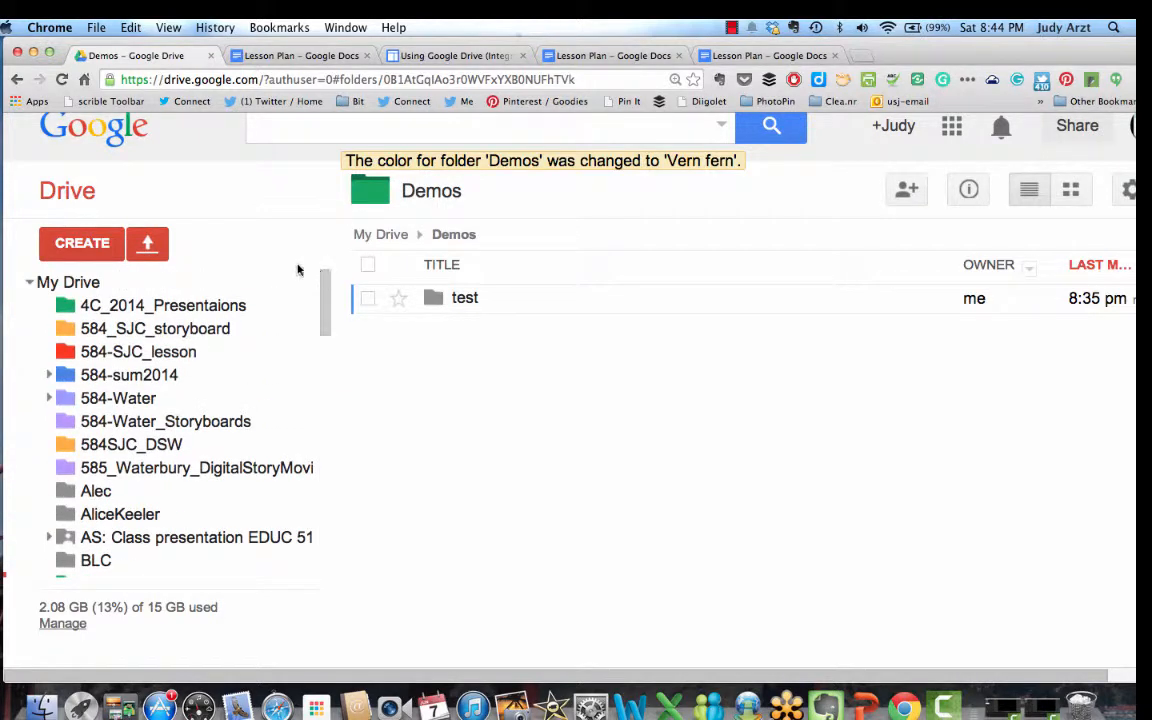
{"action": "left_click", "coordinate": [85, 244]}
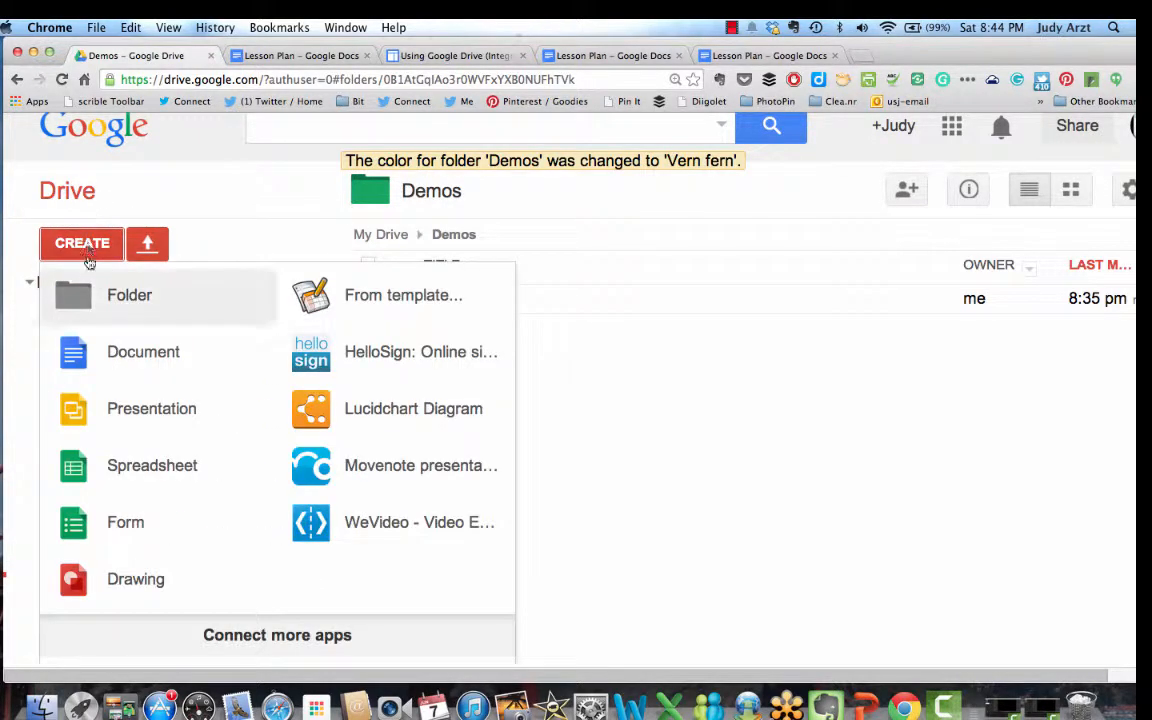